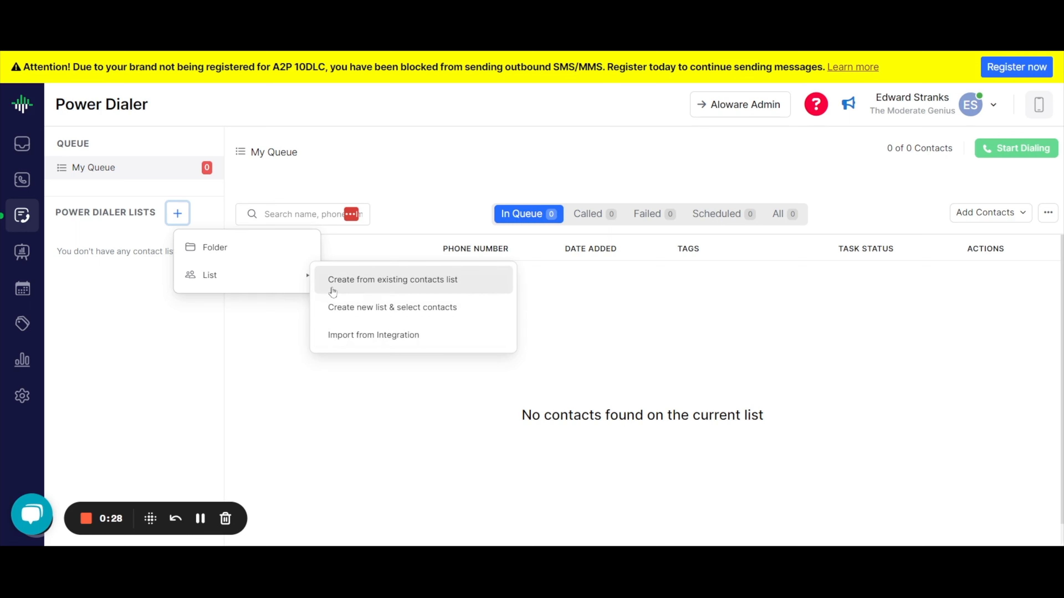
Create a power dialer list from the existing TMG team contact list, adding its tasks in queue with duplicate phone numbers prevented.
left_click(364, 284)
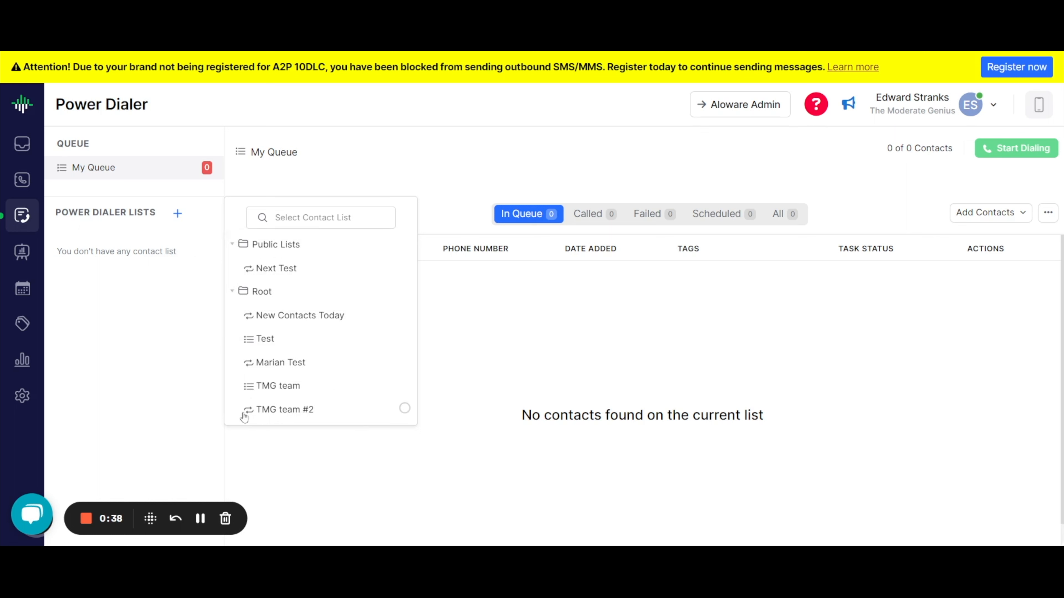
left_click(309, 391)
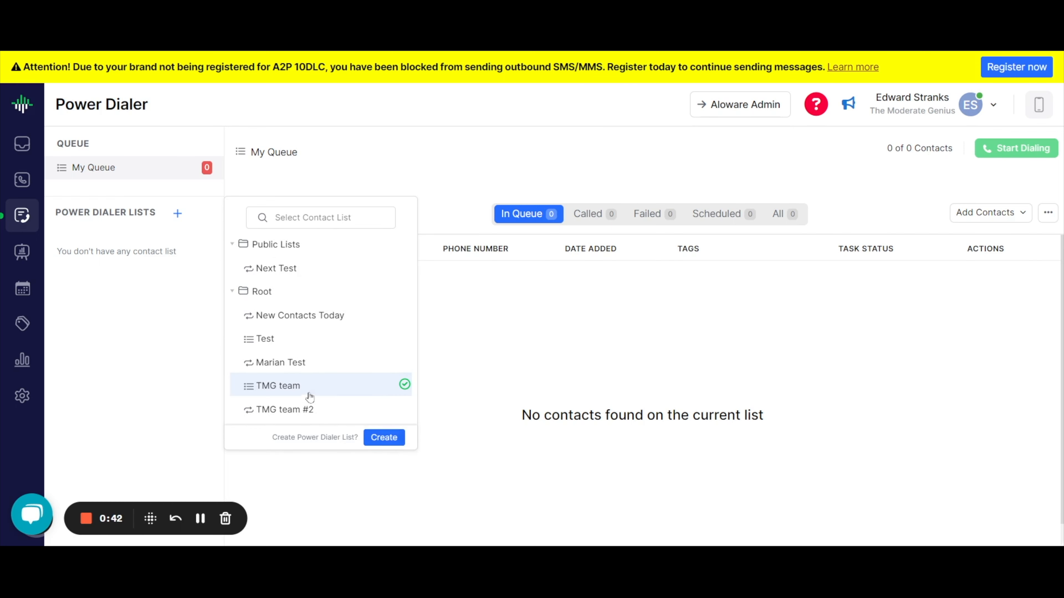
left_click(384, 438)
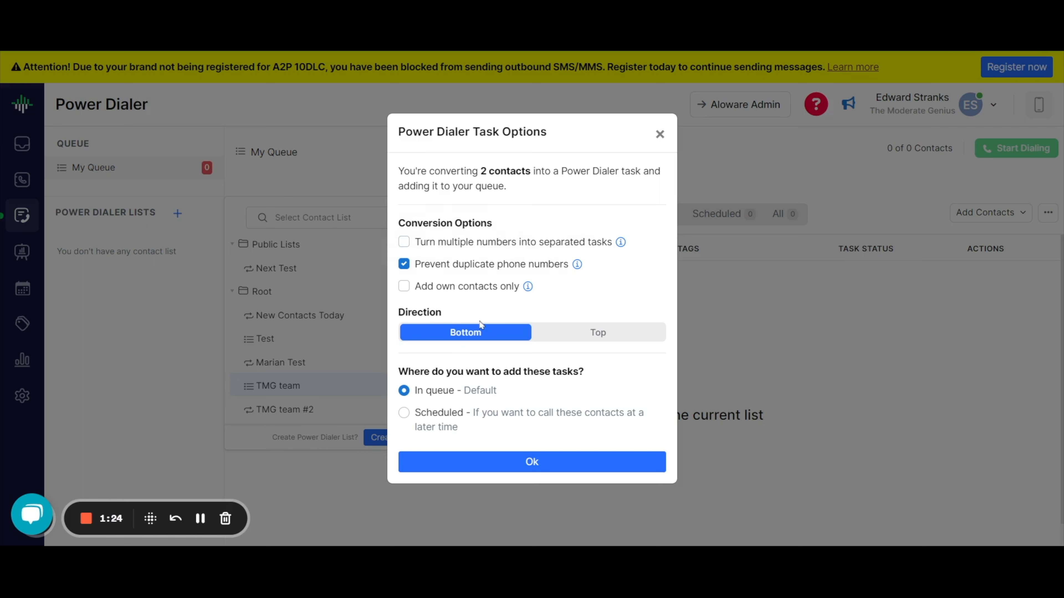
mouse_move(417, 269)
left_click(504, 465)
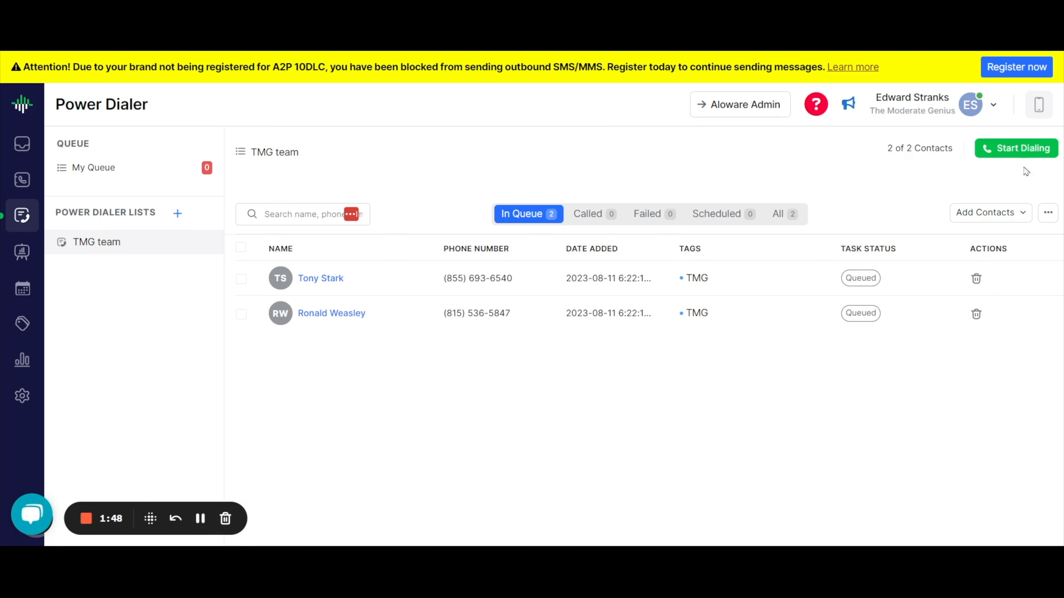
Set up a dialing session for the TMG team list with Marian test as the line.
left_click(1014, 153)
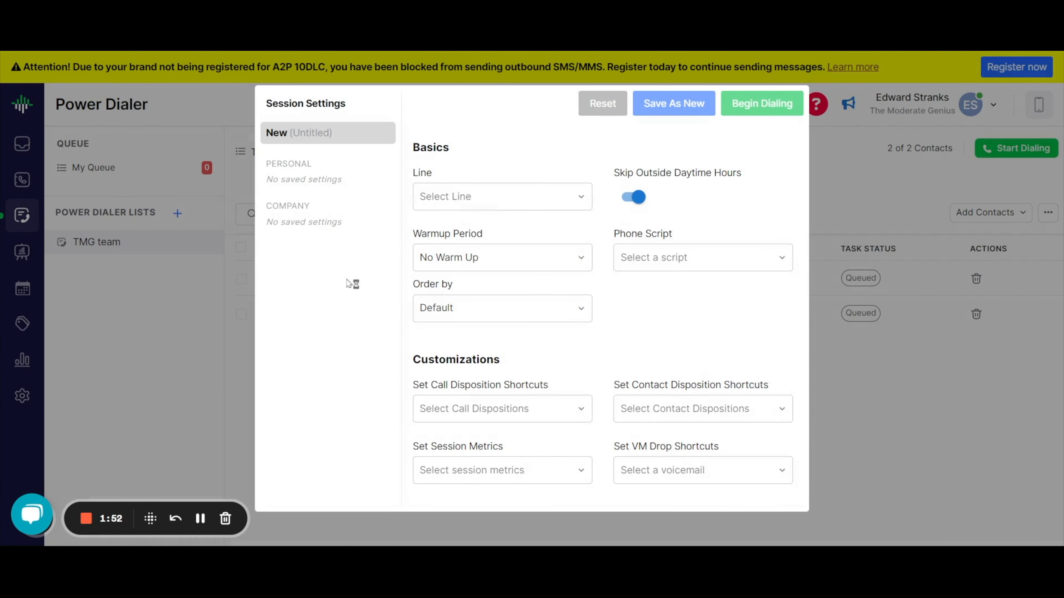
left_click(505, 193)
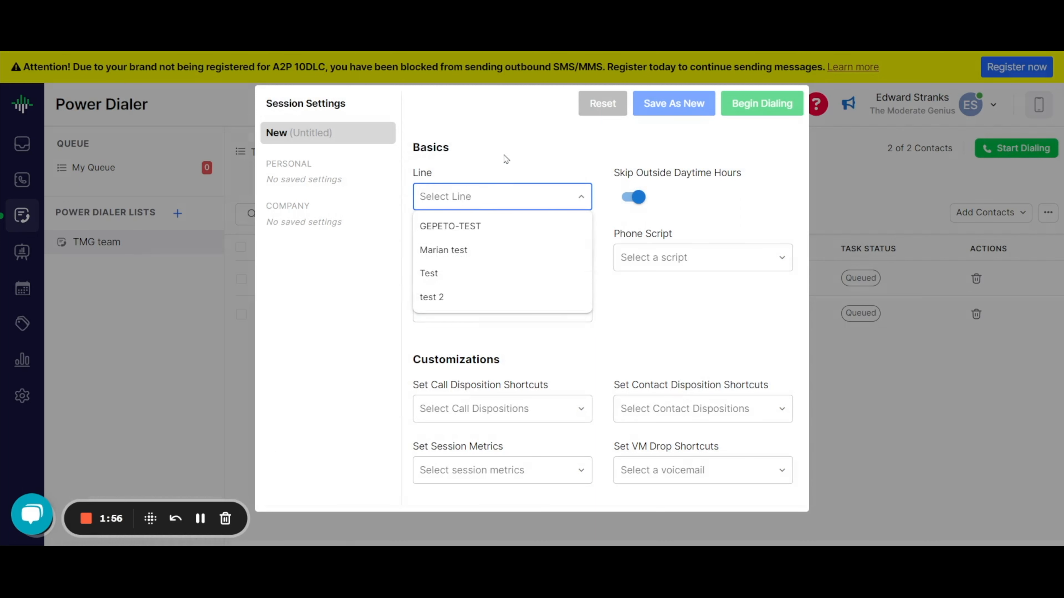
left_click(493, 250)
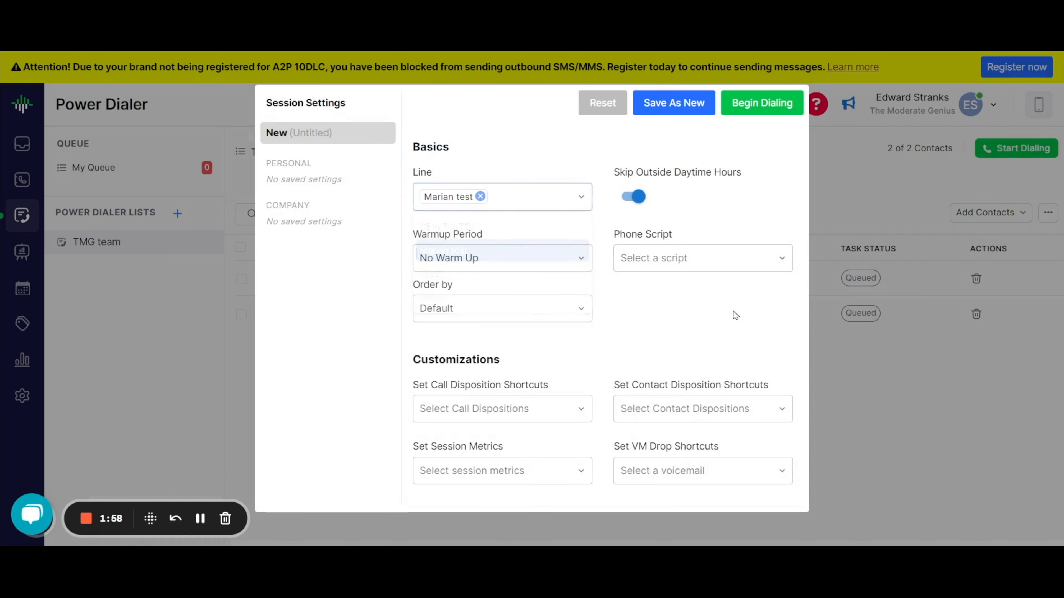
Examine the warmup period, phone script, ordering and voicemail drop options in the session settings without changing them.
left_click(541, 261)
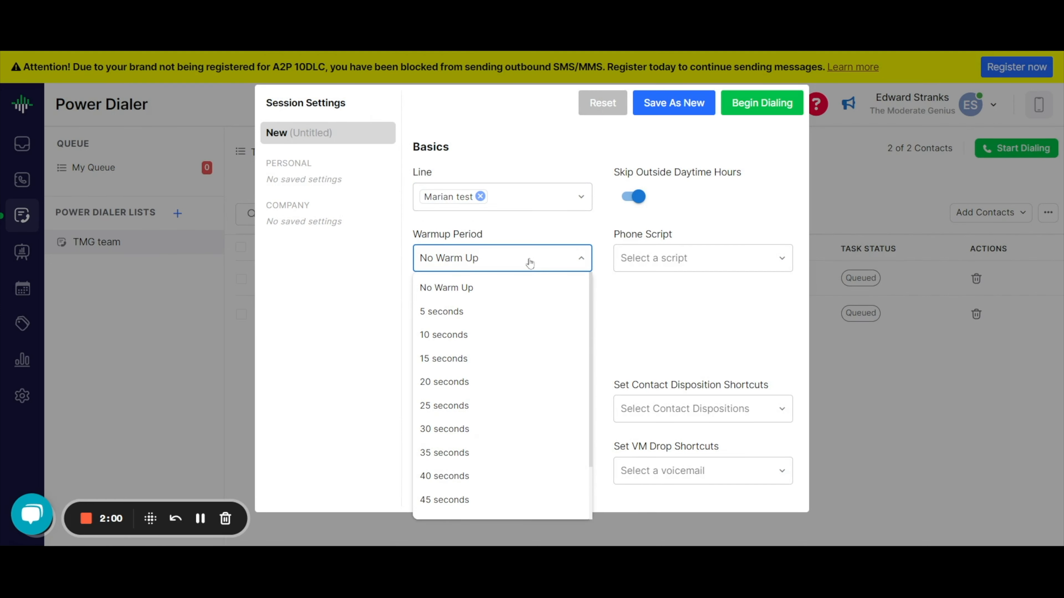
left_click(648, 317)
left_click(644, 262)
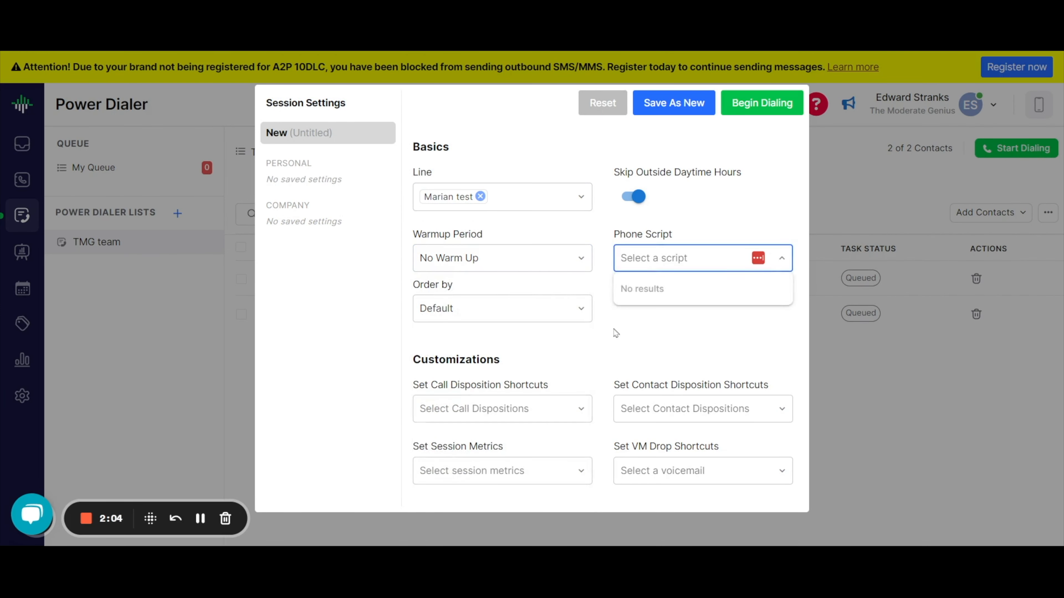
left_click(626, 312)
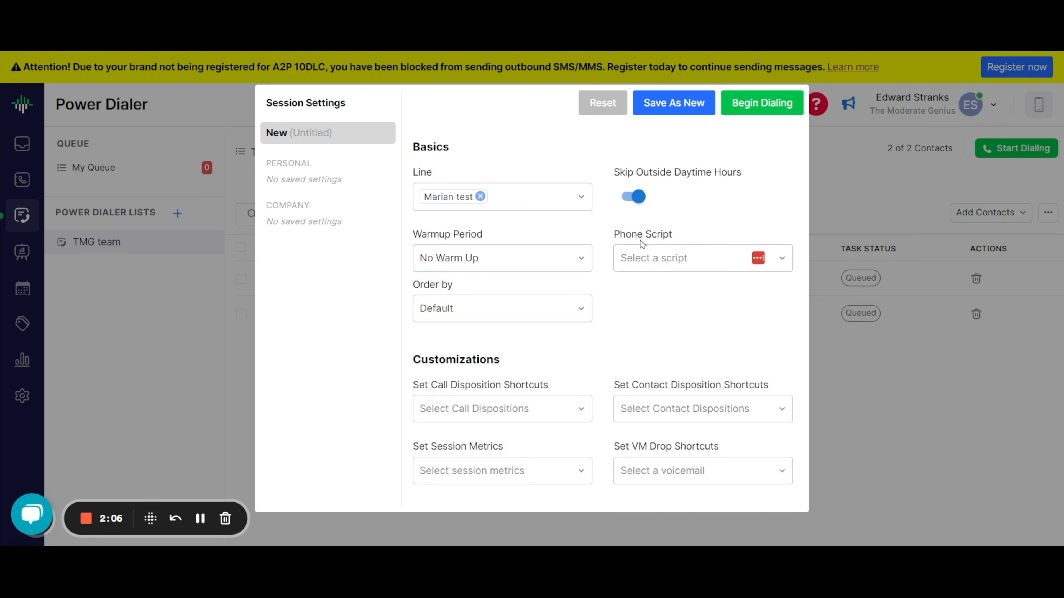
left_click(523, 314)
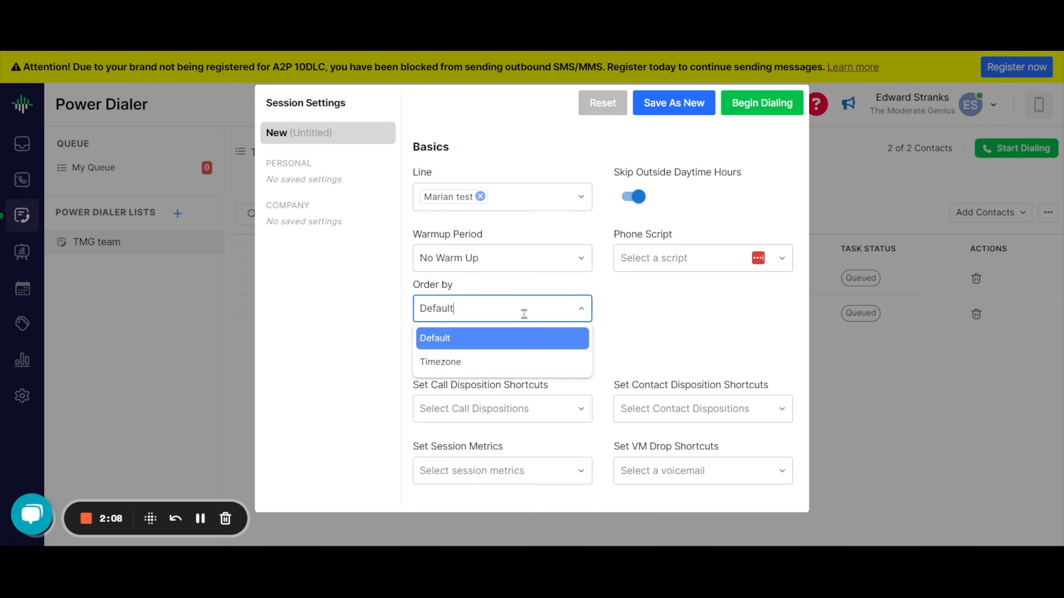
left_click(644, 323)
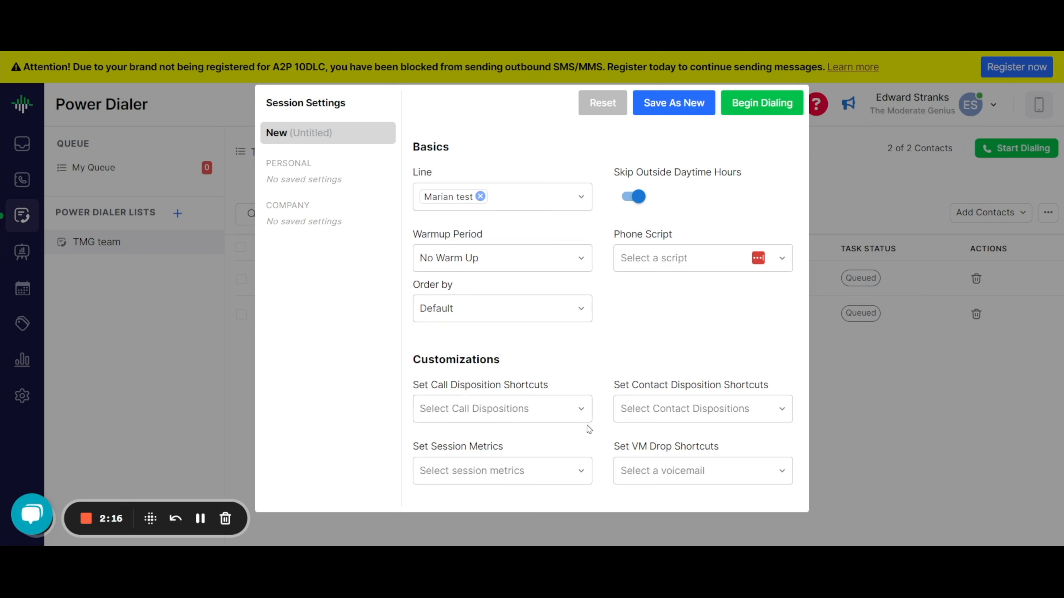
left_click(661, 470)
left_click(599, 447)
Begin the dialing session with the chosen settings and pause it.
left_click(758, 105)
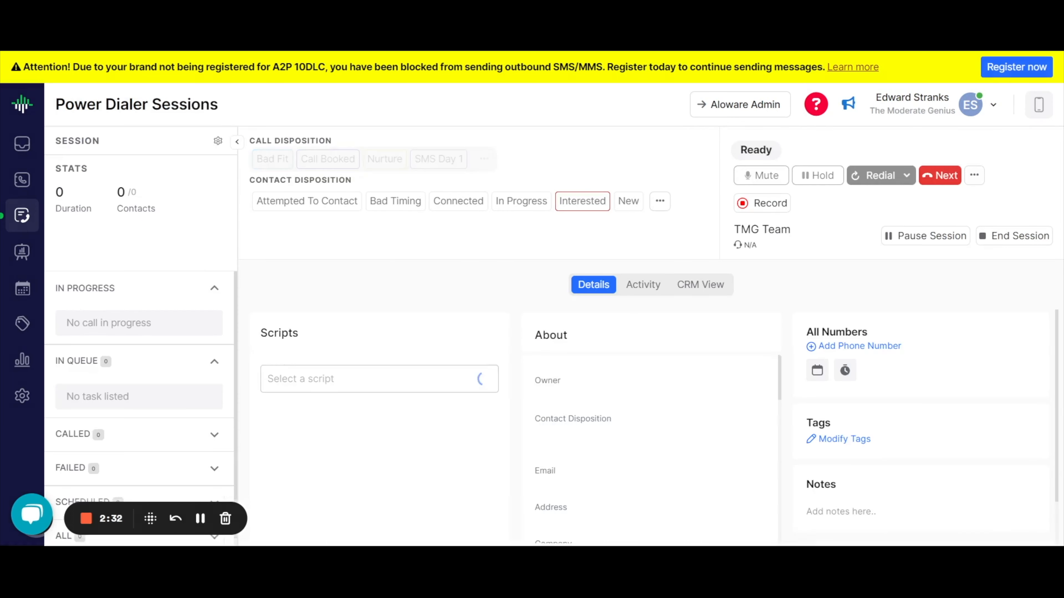
left_click(921, 261)
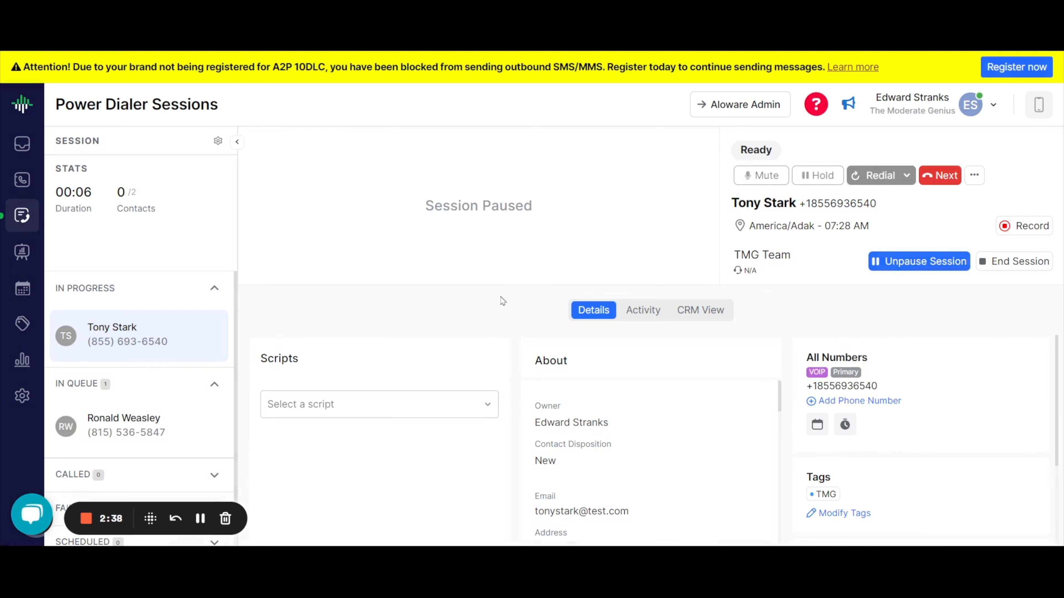
Examine the current contact's About fields, script choices, tags and notes in the paused session.
scroll(579, 382, "down", 1)
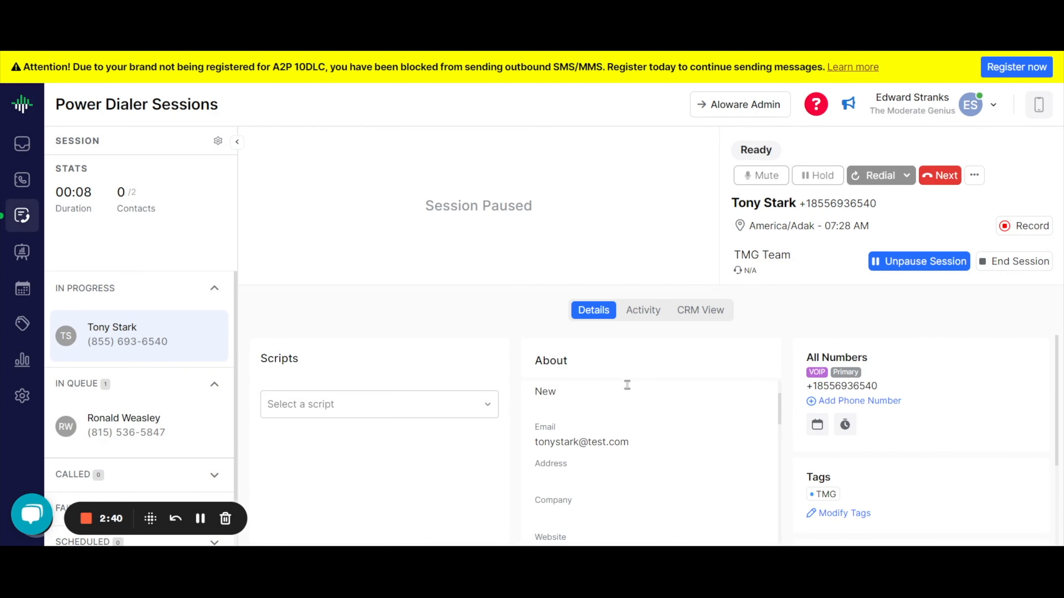
scroll(589, 411, "up", 1)
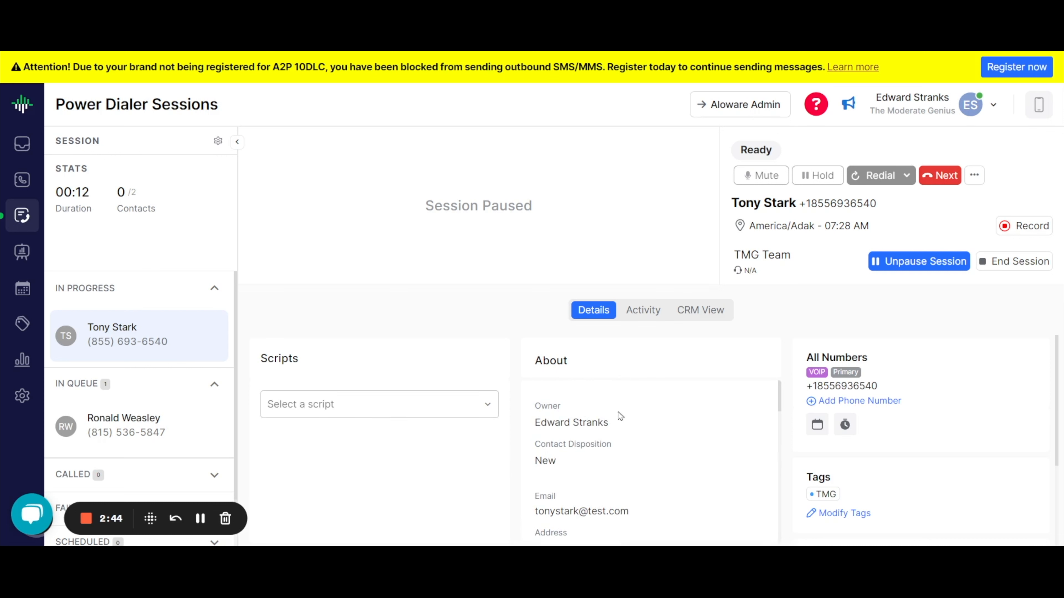
scroll(620, 407, "down", 3)
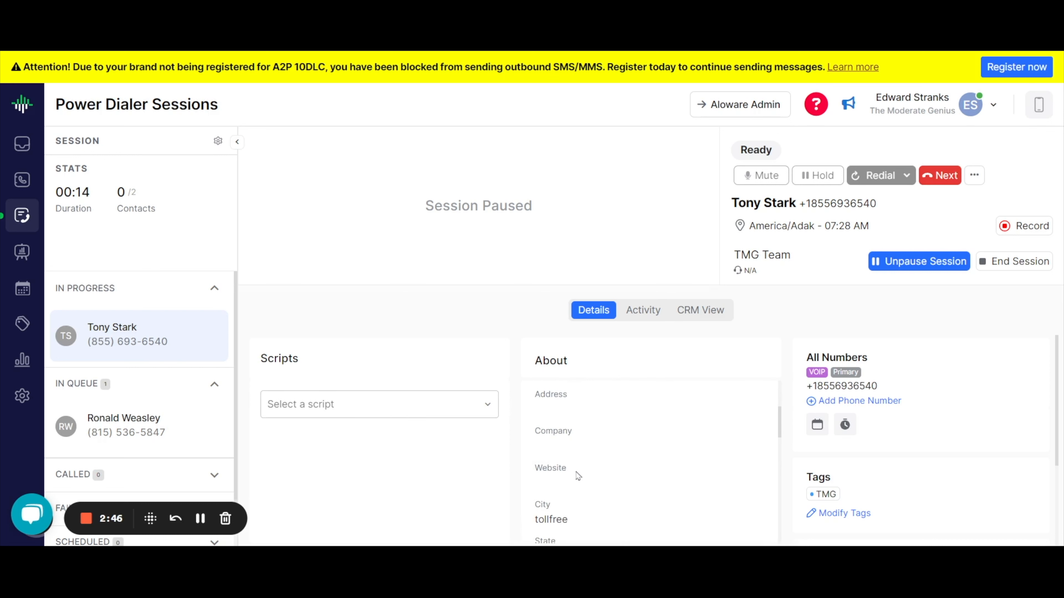
left_click(447, 406)
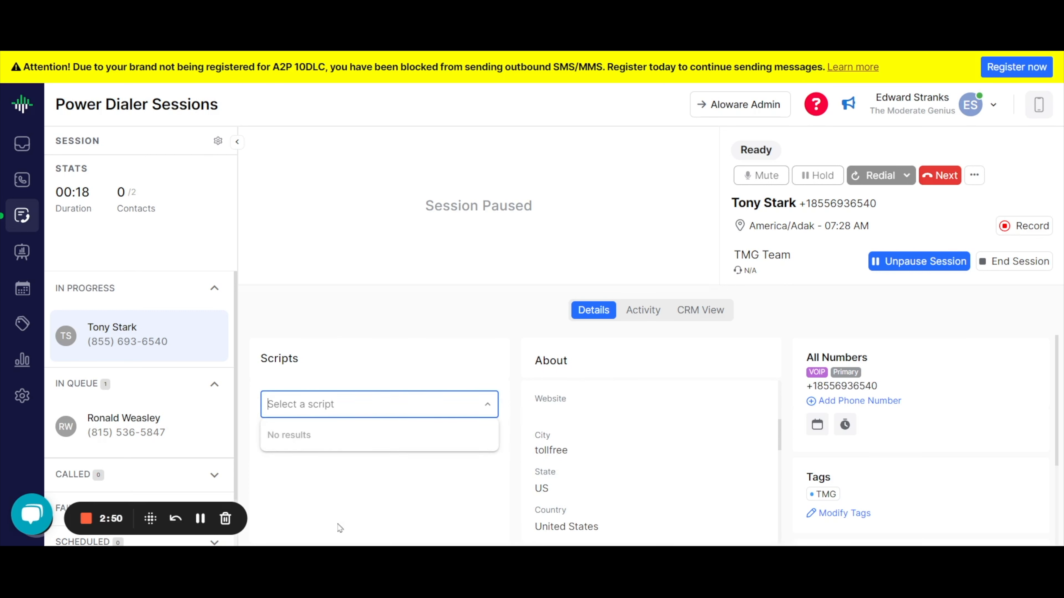
left_click(621, 410)
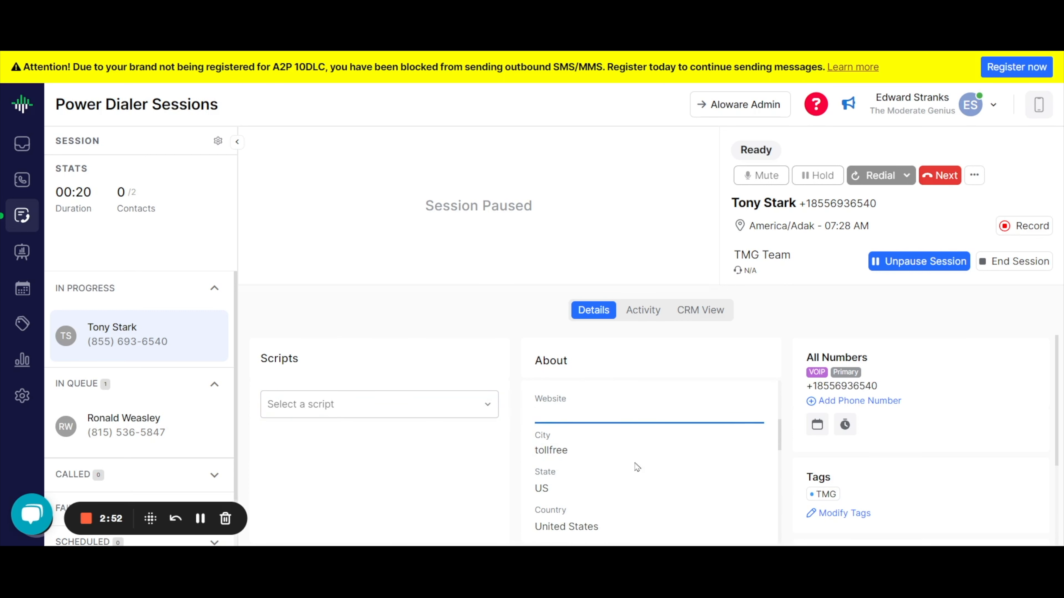
scroll(634, 466, "down", 2)
scroll(601, 422, "down", 2)
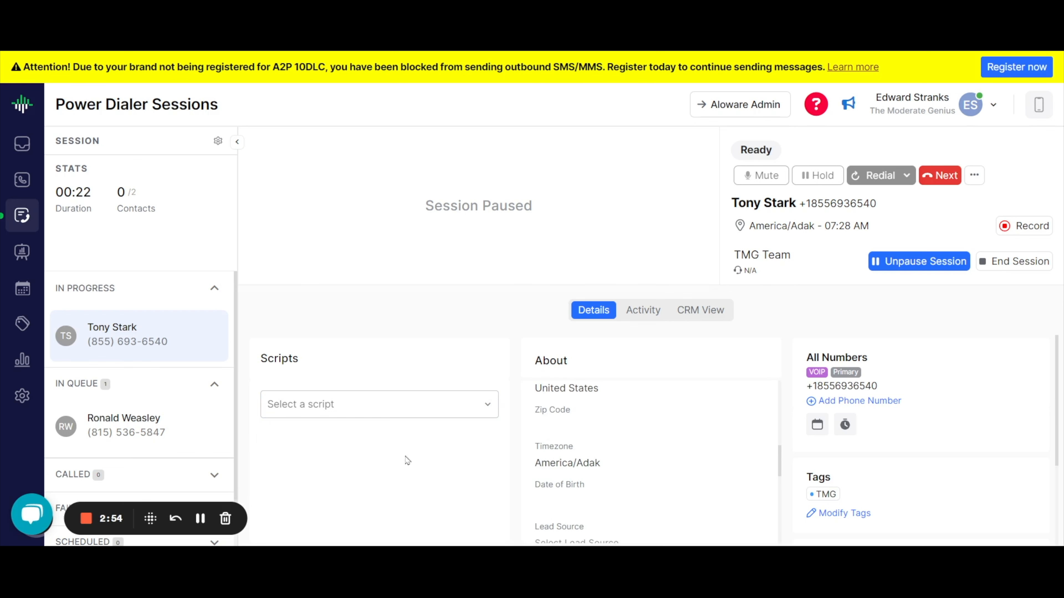
scroll(712, 418, "up", 3)
left_click(712, 419)
scroll(712, 419, "up", 2)
scroll(847, 425, "down", 3)
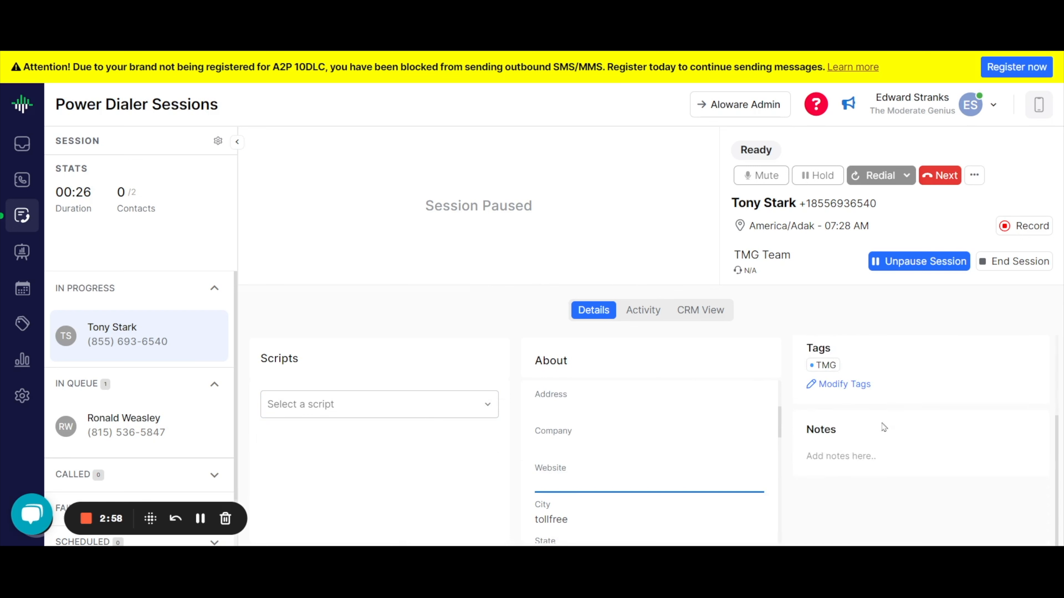
left_click(853, 456)
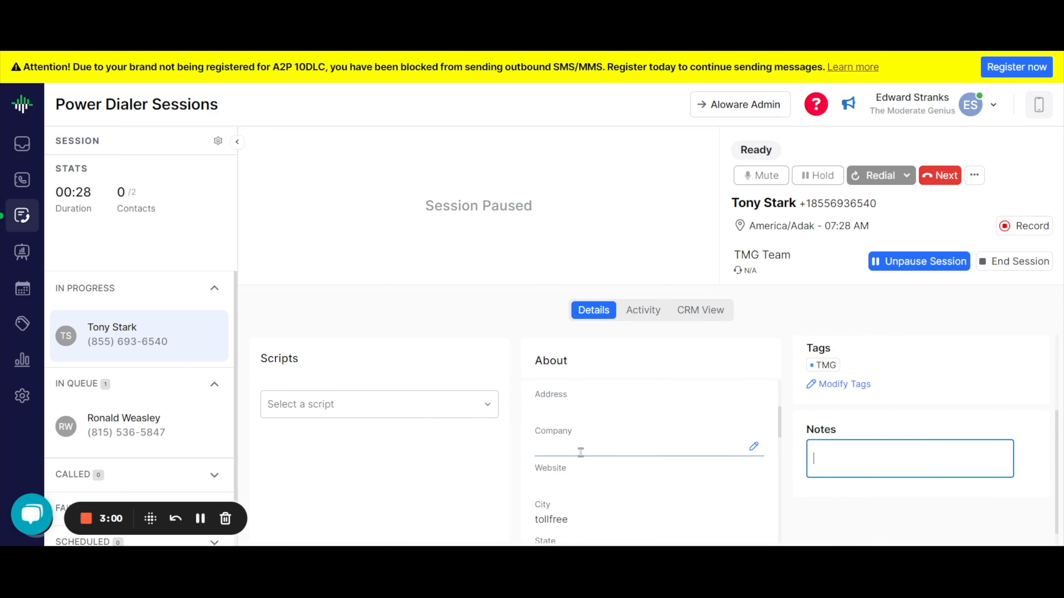
scroll(892, 413, "up", 3)
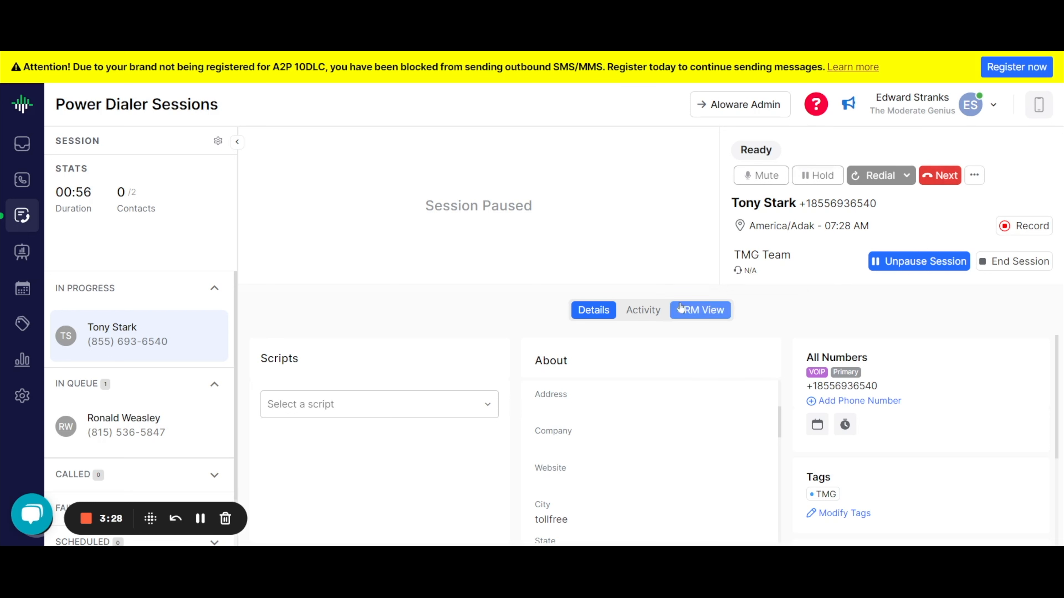
Review the contact's activity history and CRM view, and return to the contact details.
left_click(643, 310)
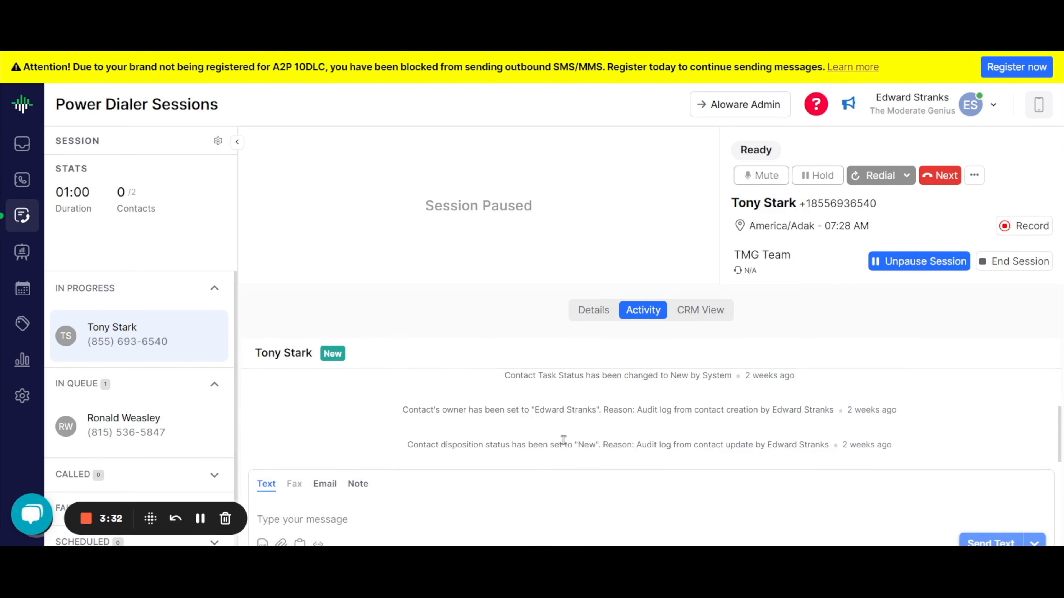
scroll(563, 440, "up", 2)
scroll(548, 432, "down", 2)
left_click(688, 318)
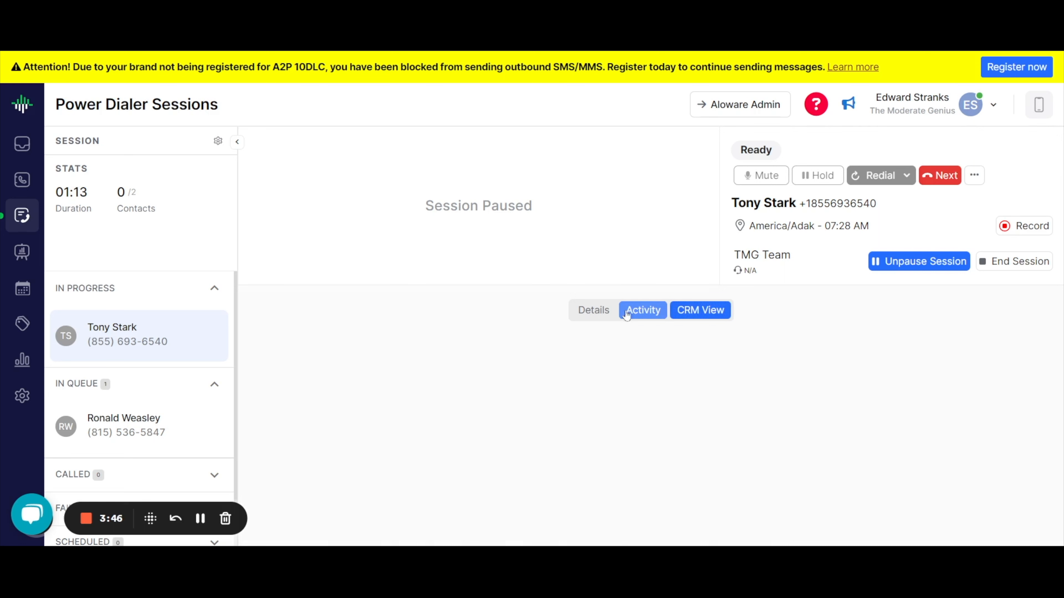
left_click(595, 310)
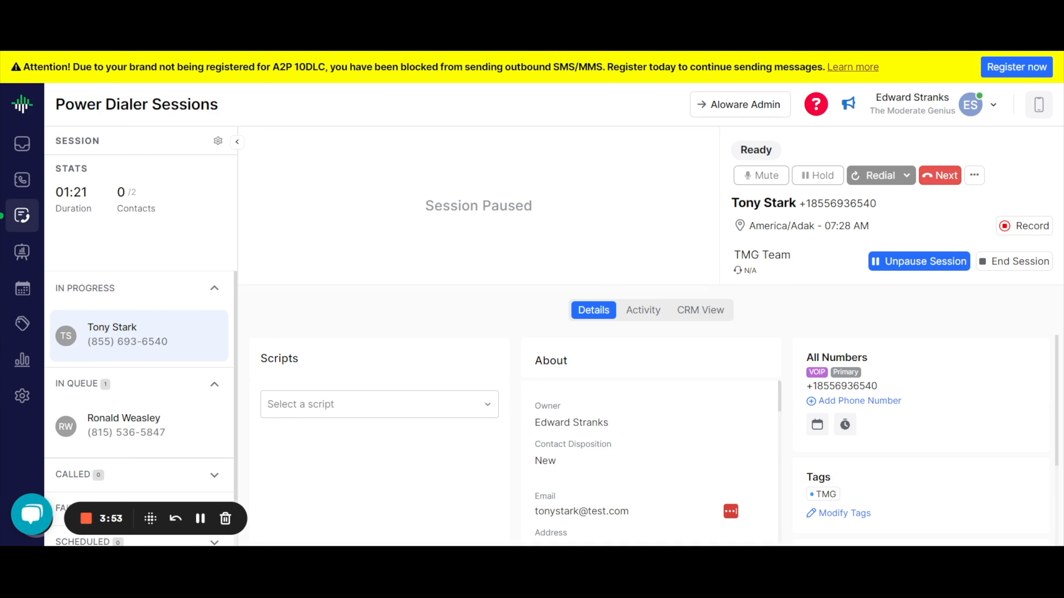
Skip past both contacts in the paused TMG team dialing session.
left_click(943, 180)
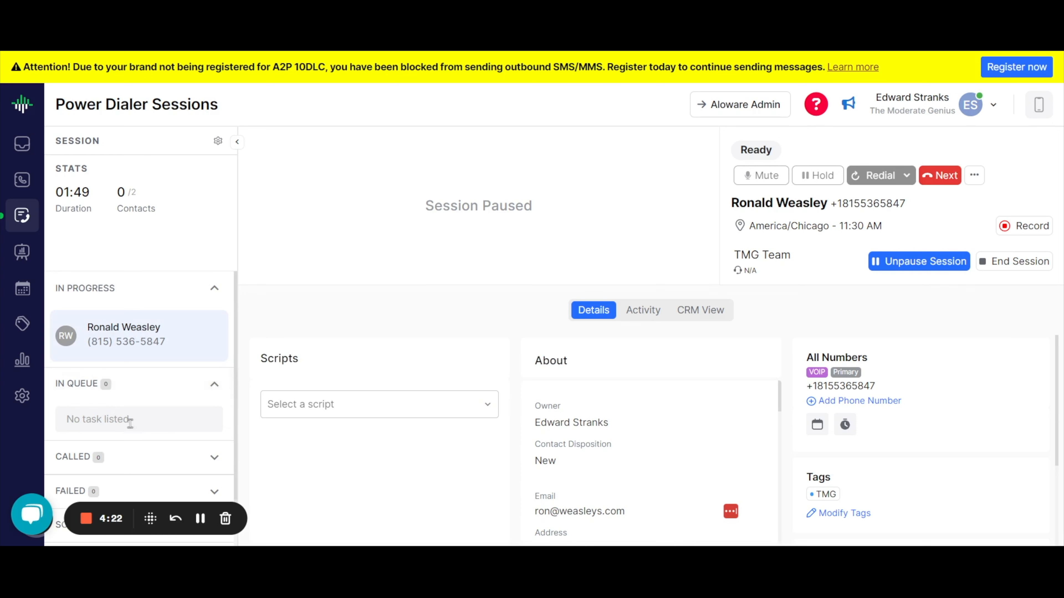
scroll(130, 428, "down", 1)
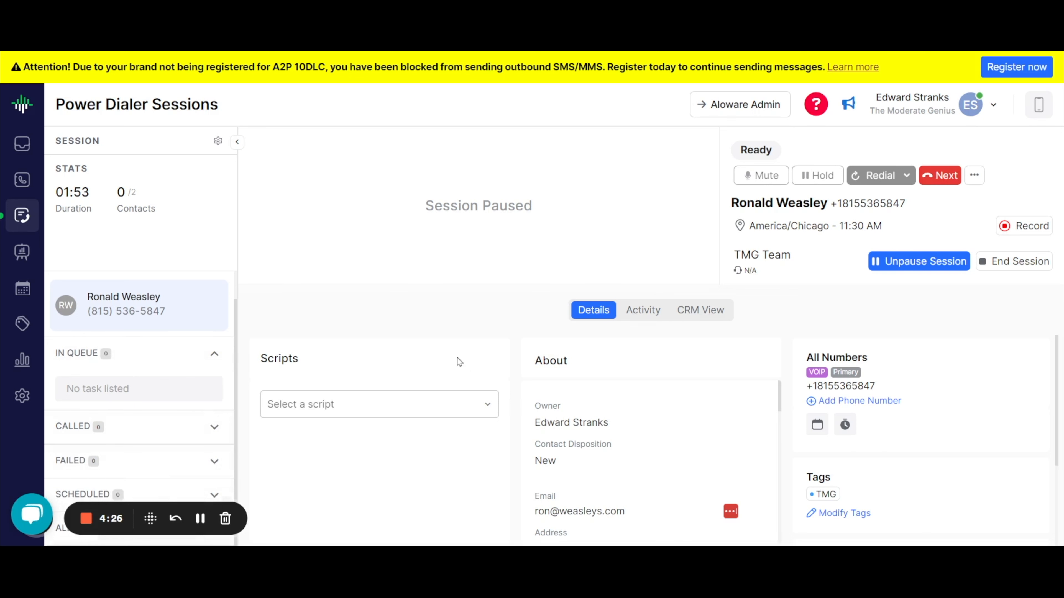
left_click(945, 180)
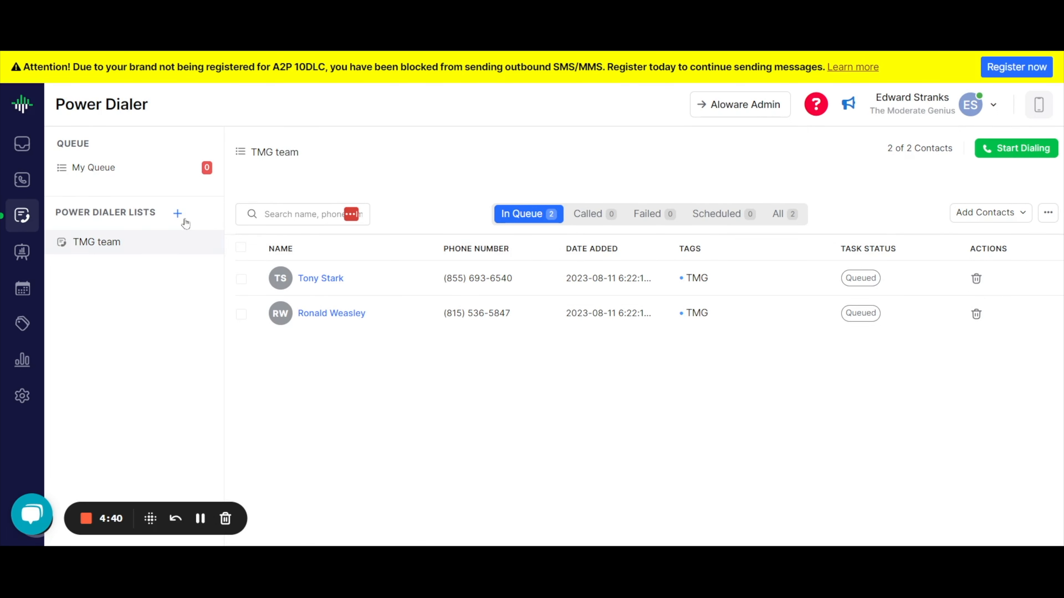
Create a power dialer list from the existing TMG team #2 contact list, adding own contacts only with duplicate numbers prevented.
left_click(178, 213)
mouse_move(236, 270)
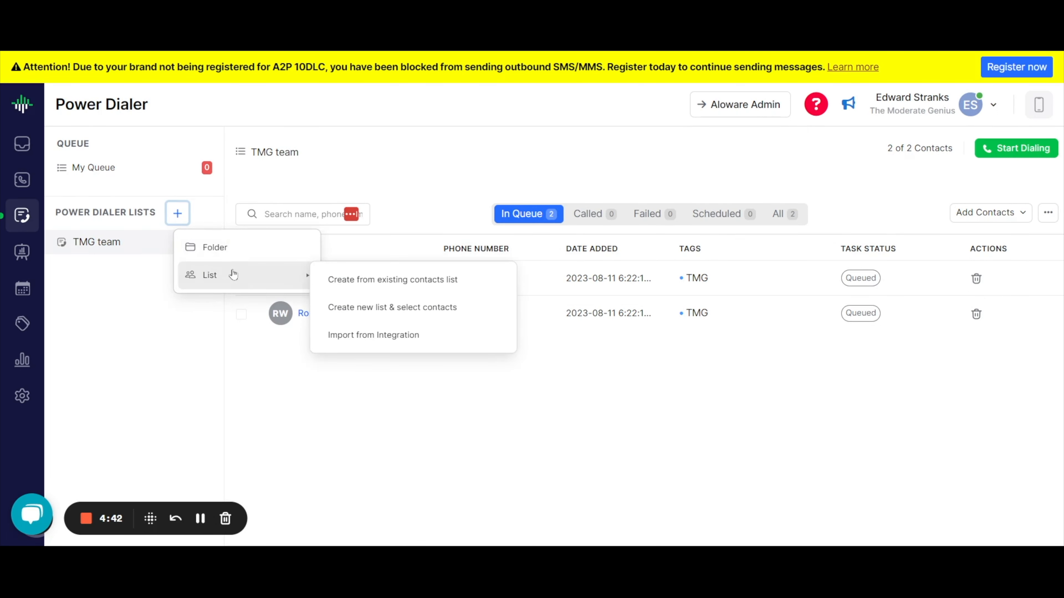
left_click(362, 281)
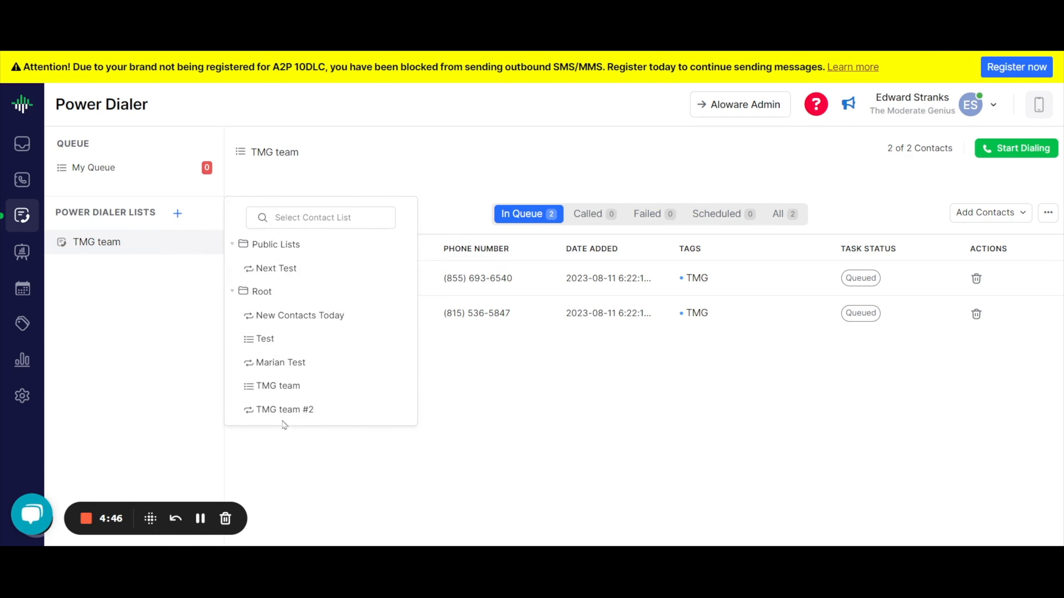
left_click(275, 410)
left_click(377, 438)
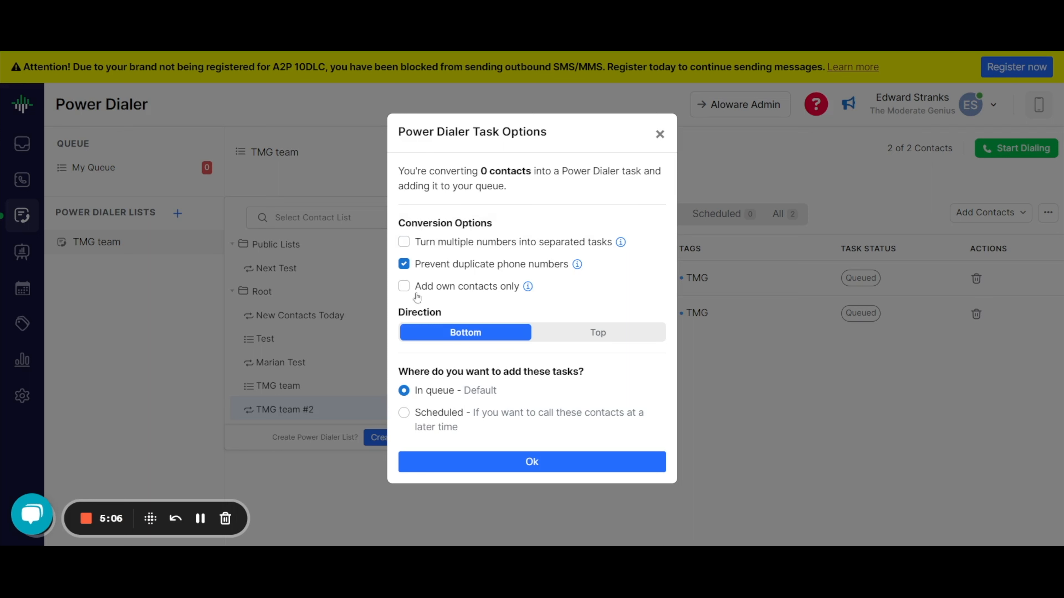
left_click(403, 287)
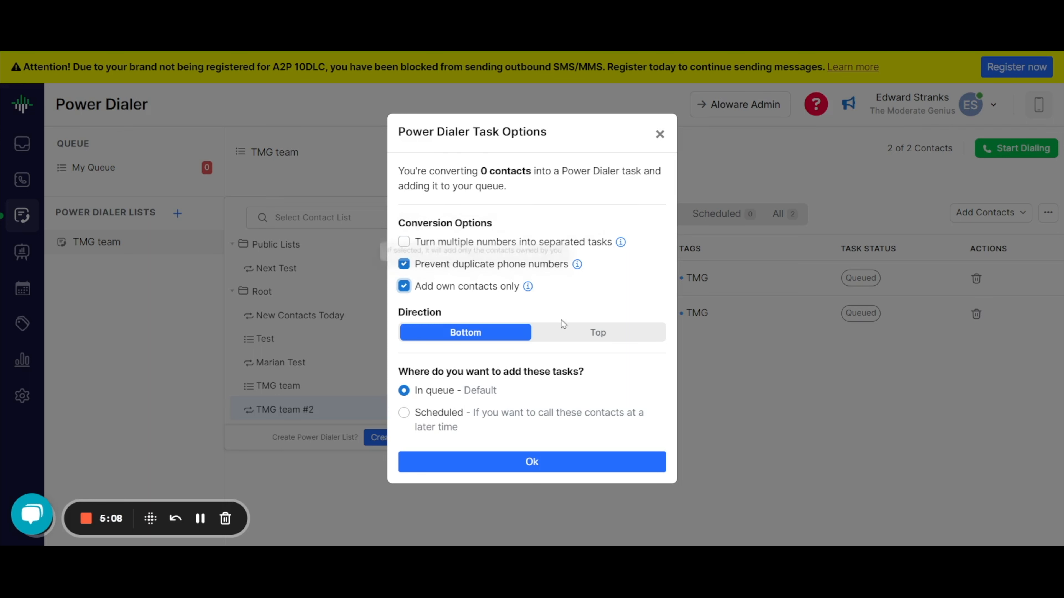
left_click(551, 464)
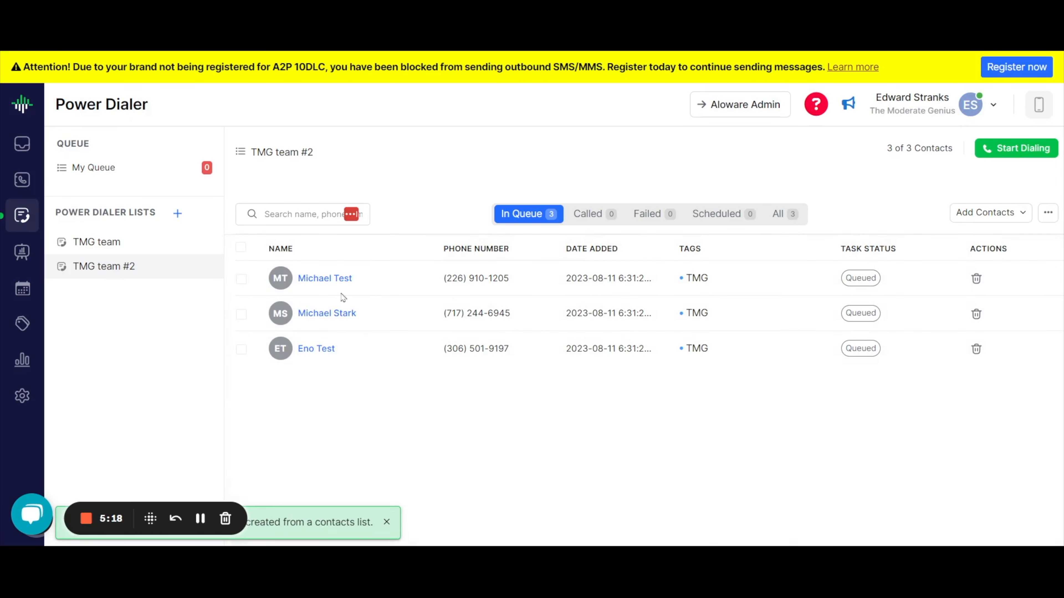
Review the filter conditions and available filter properties of the TMG team #2 list in Contacts.
left_click(21, 180)
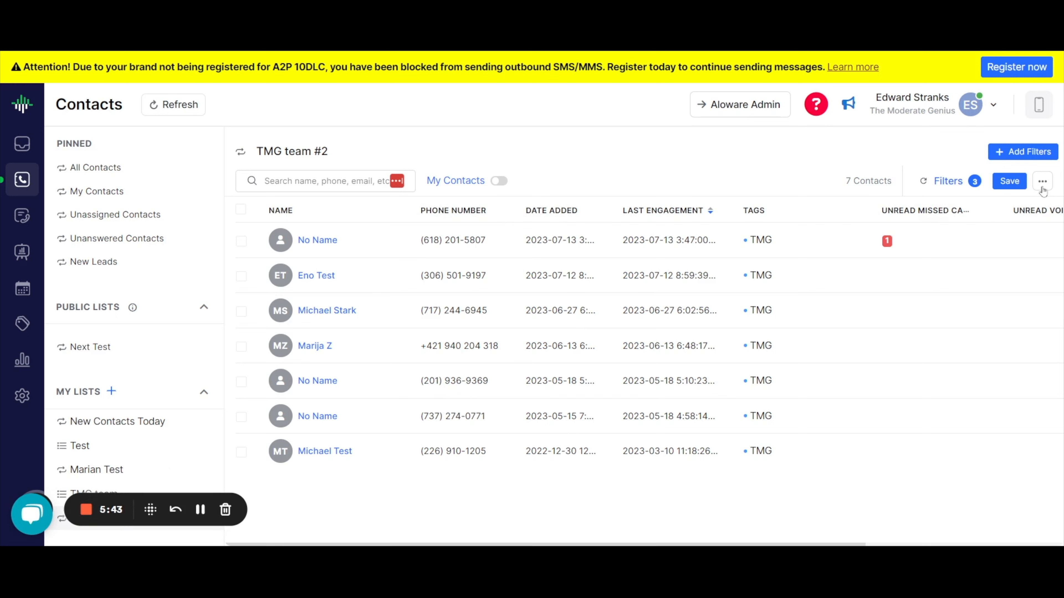
left_click(948, 181)
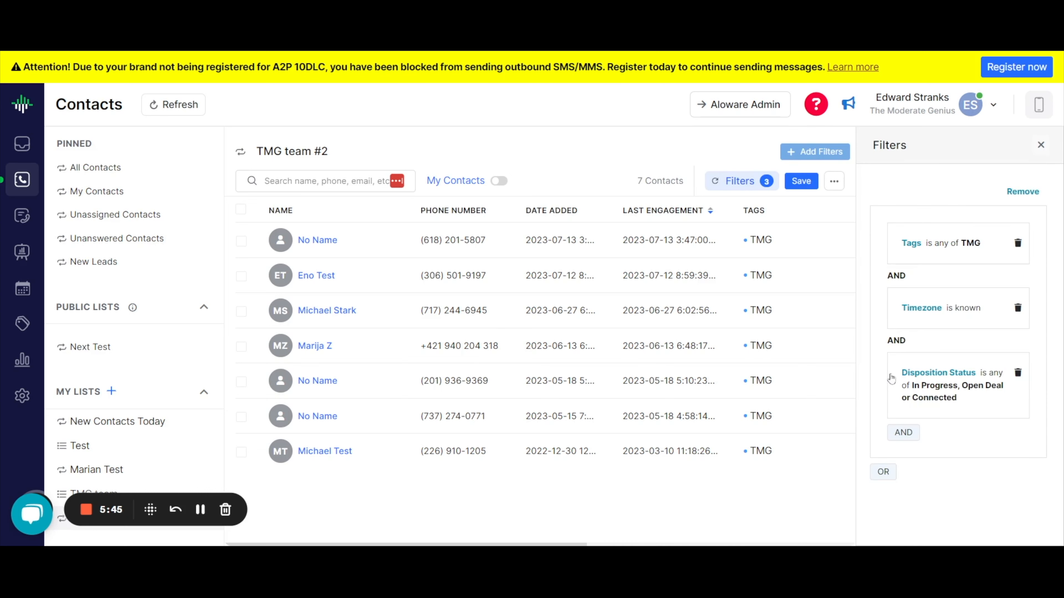
left_click(903, 432)
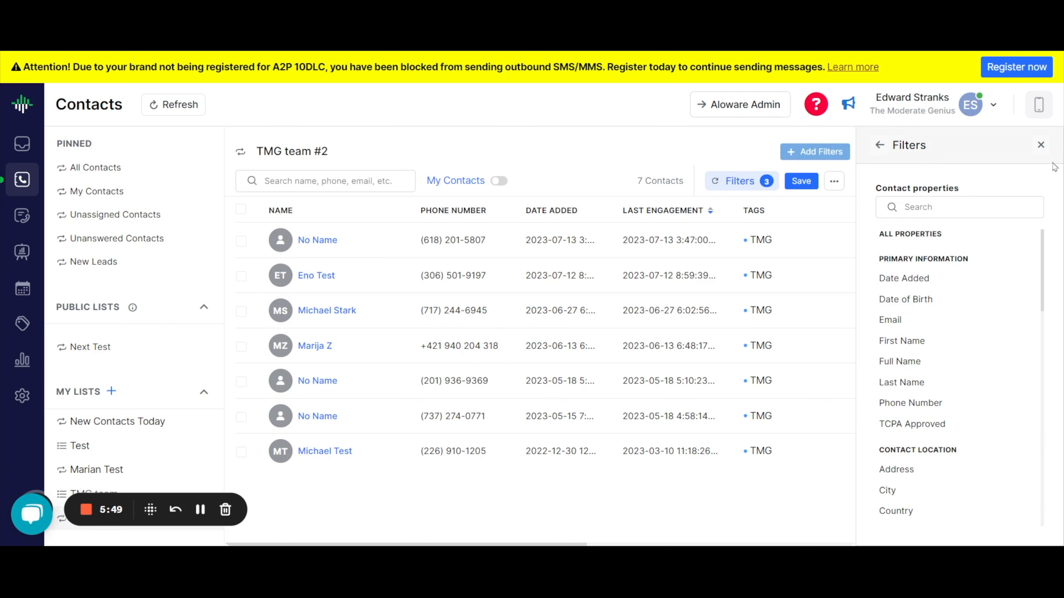
left_click(1041, 145)
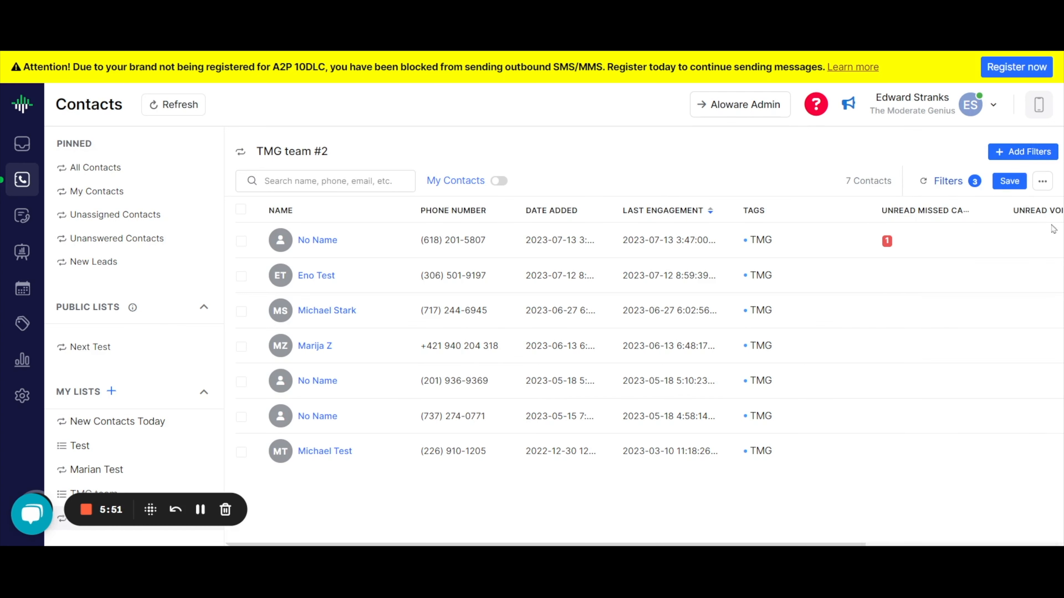
Add the Contact Owner column to the TMG team #2 contact list.
left_click(1043, 181)
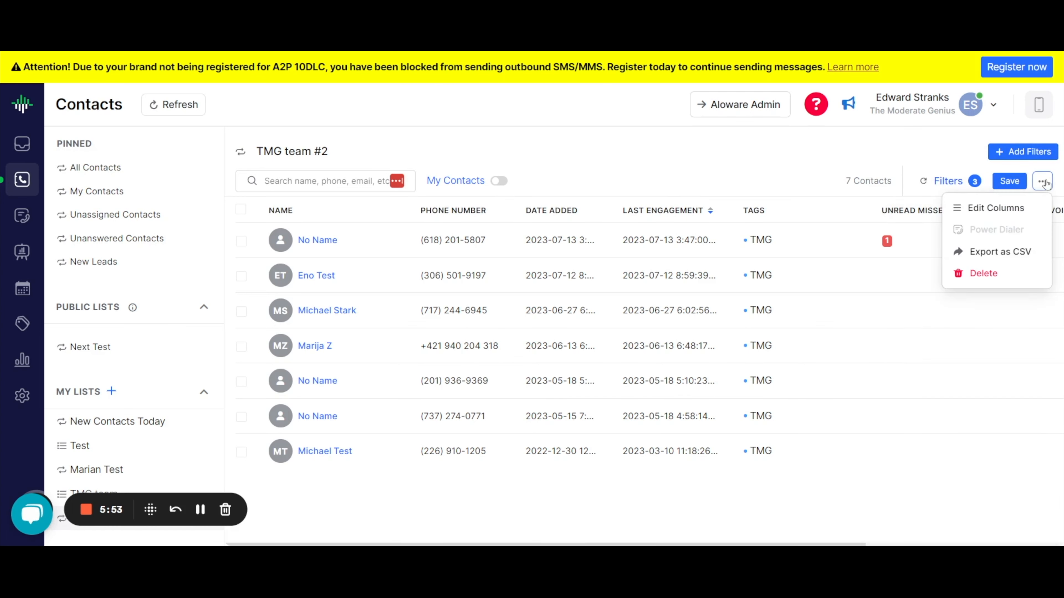
left_click(1027, 207)
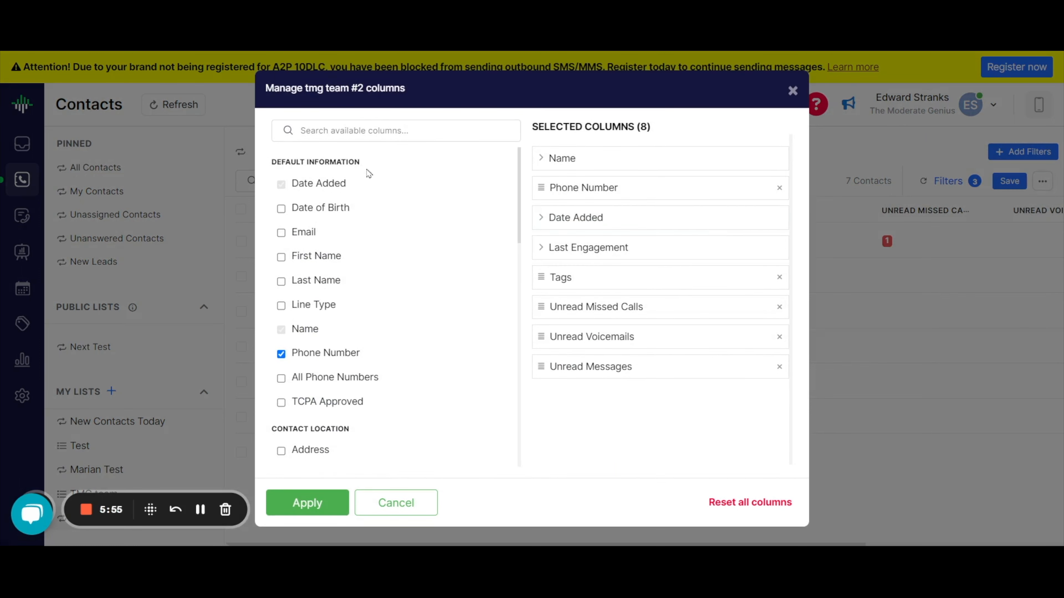
type("owner")
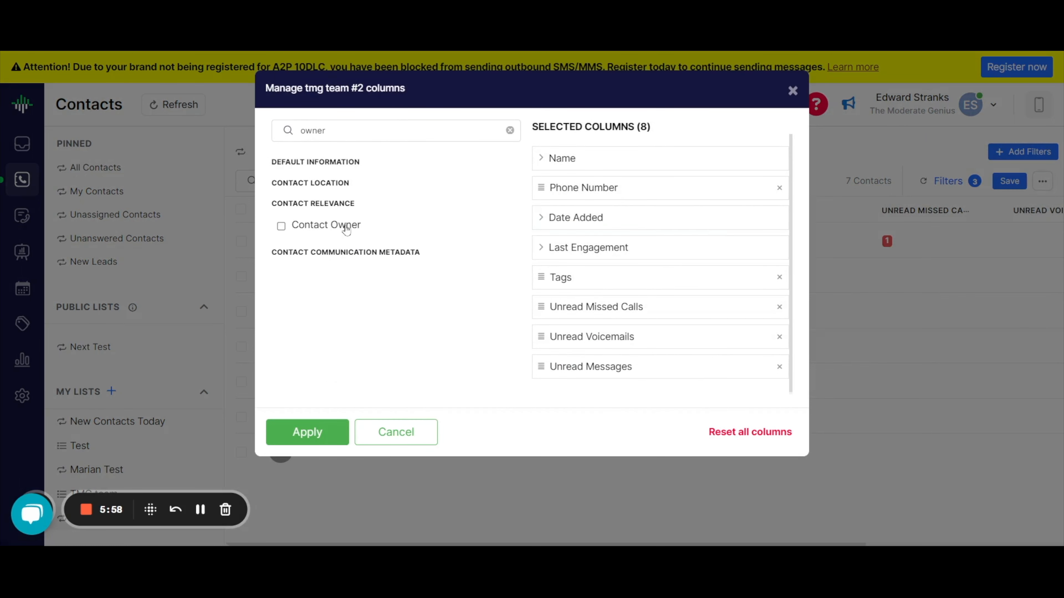
left_click(331, 226)
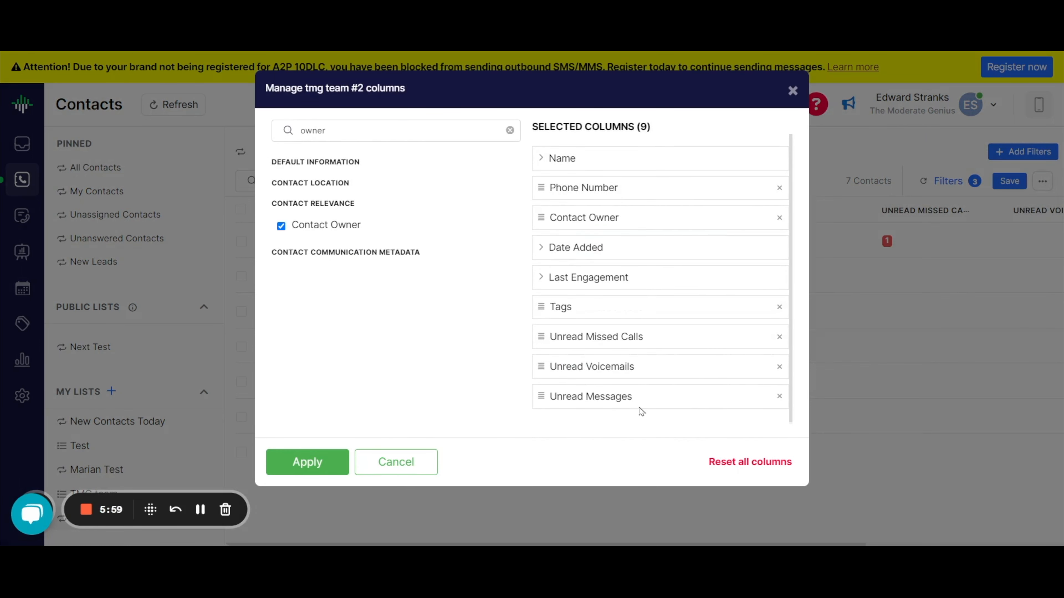
left_click(289, 463)
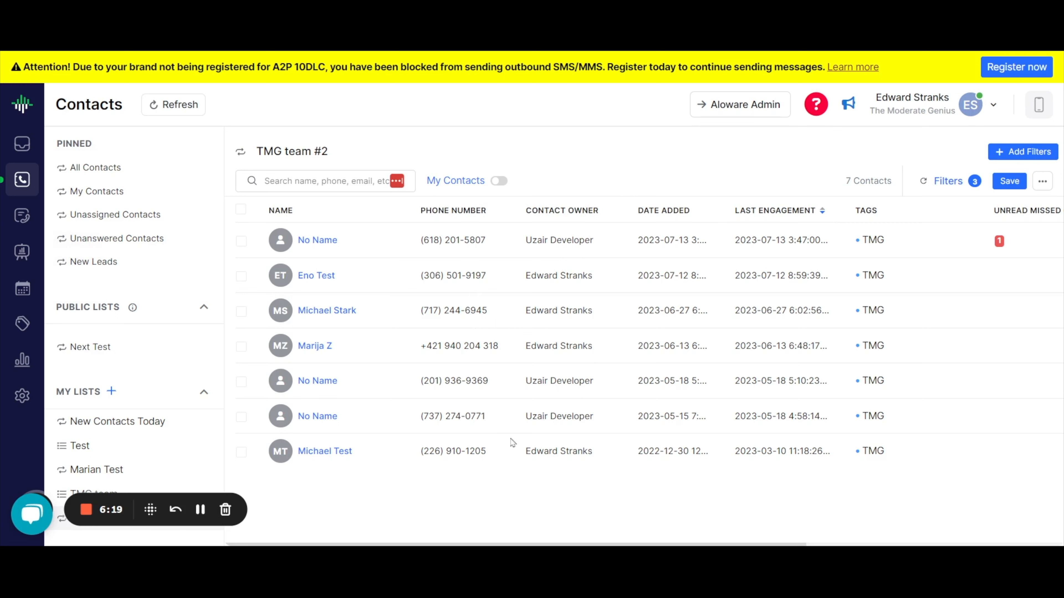
Return to the Power Dialer, view the TMG team #2 list and check the management options for the TMG team list.
left_click(26, 218)
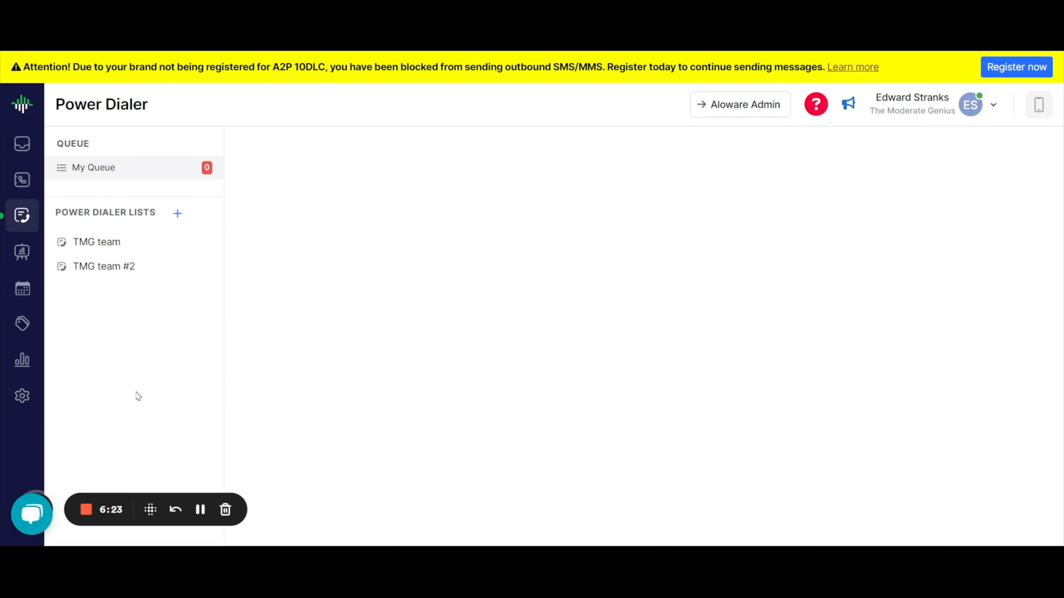
left_click(126, 266)
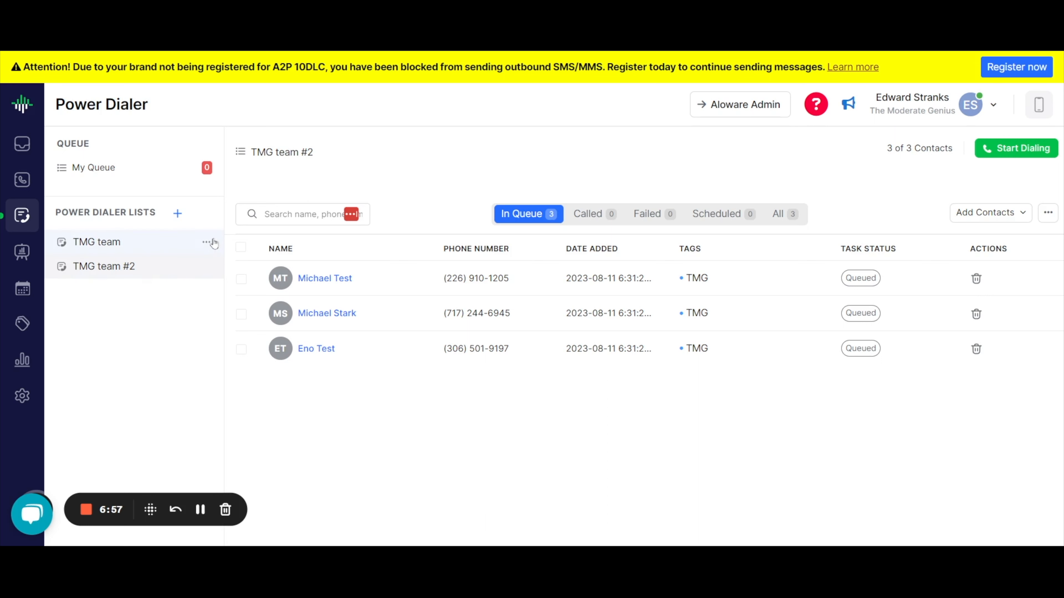
left_click(208, 243)
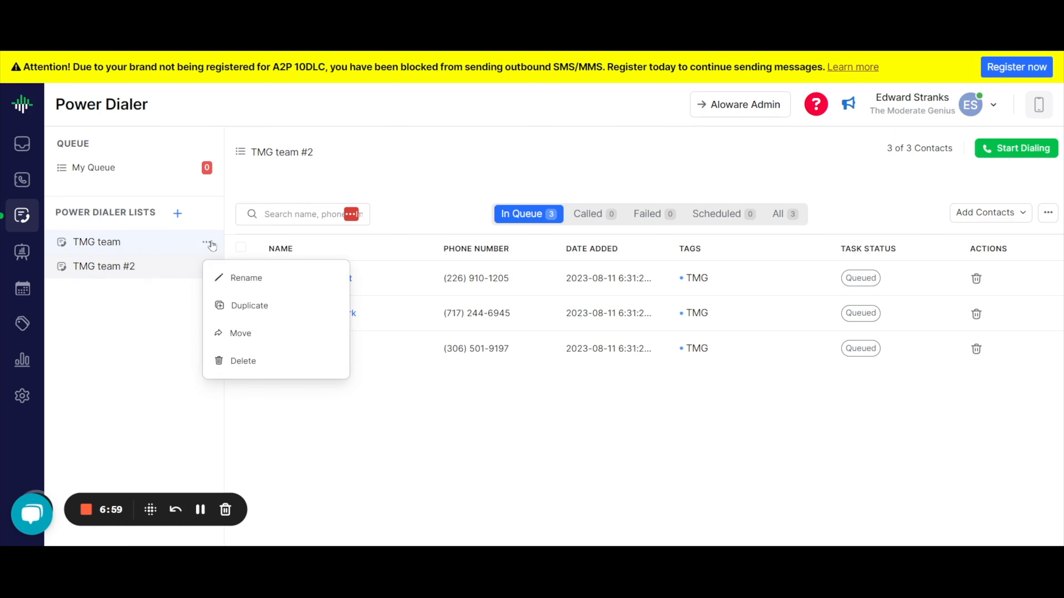
left_click(138, 357)
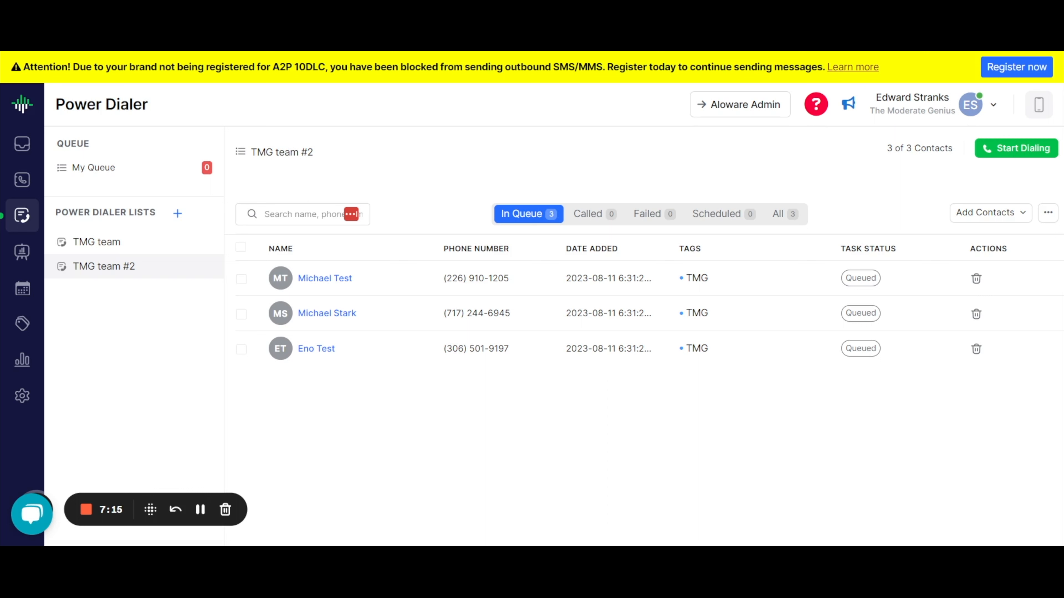
Create a new power dialer list named Test #2 for manually selected contacts.
mouse_move(197, 276)
left_click(178, 214)
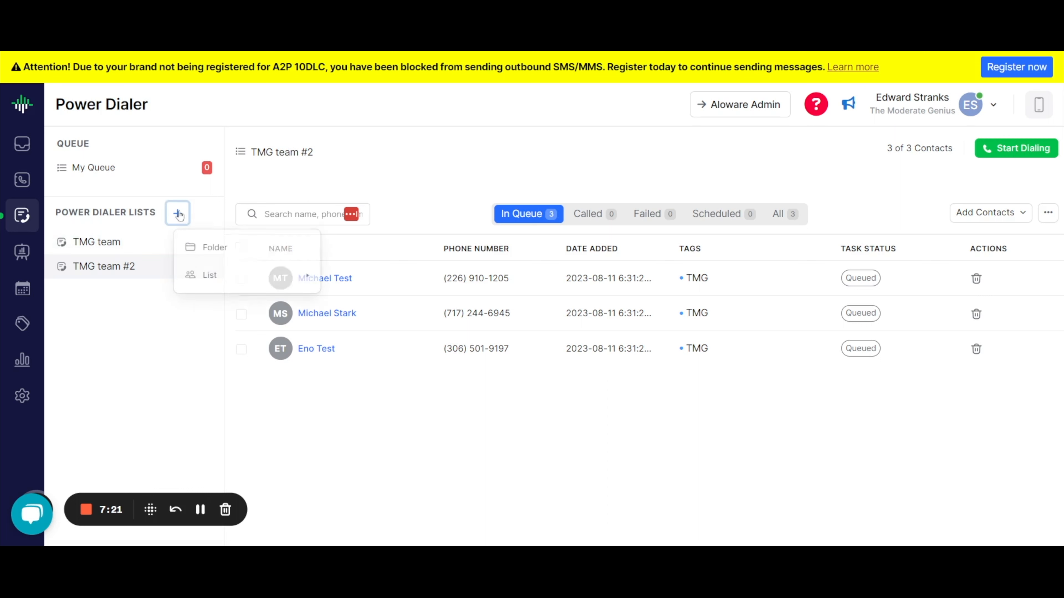
mouse_move(231, 274)
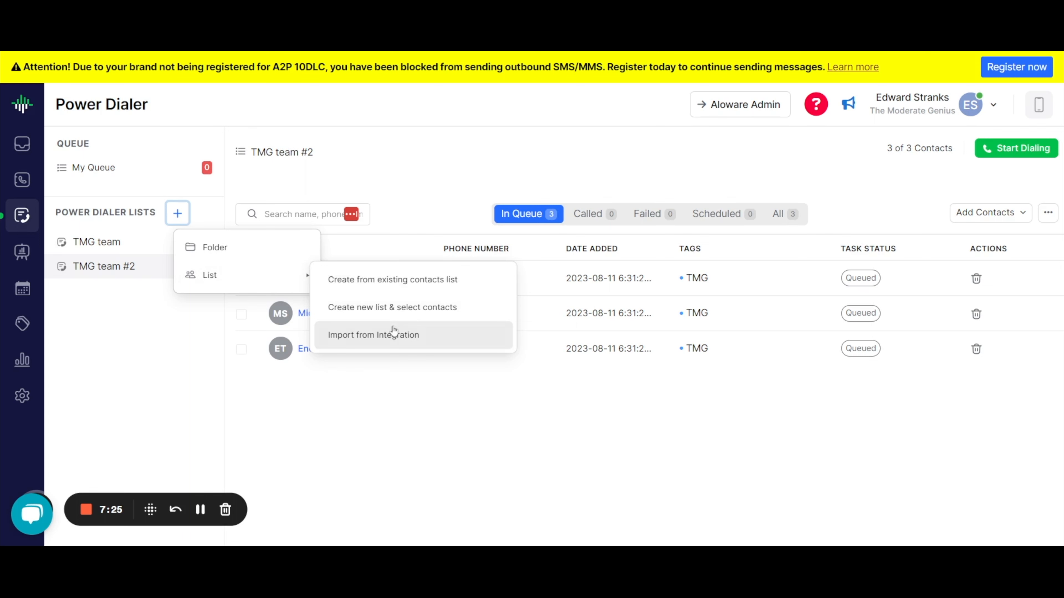
left_click(365, 309)
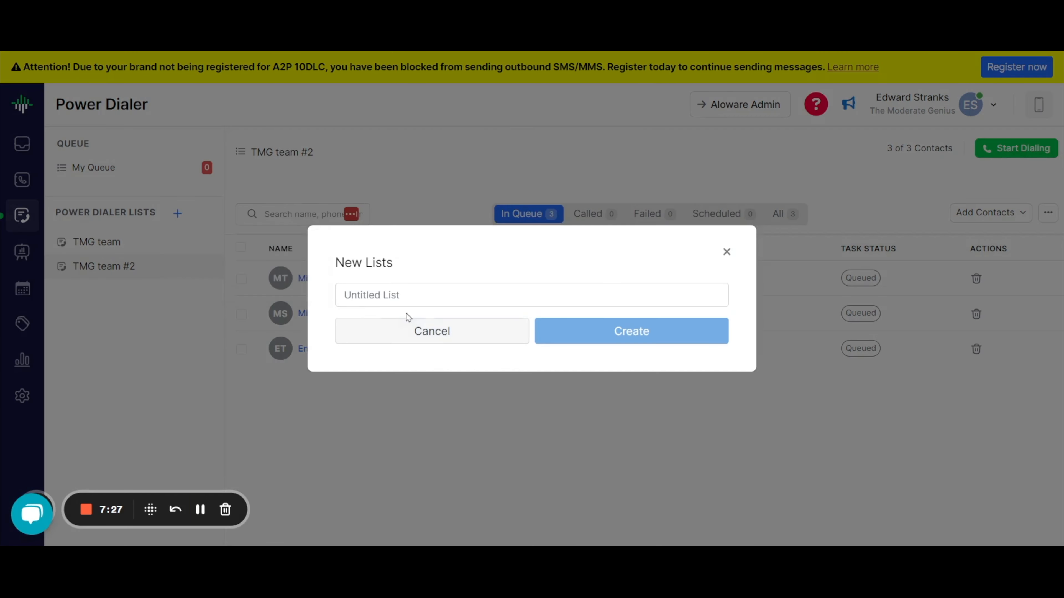
left_click(424, 295)
type("Test")
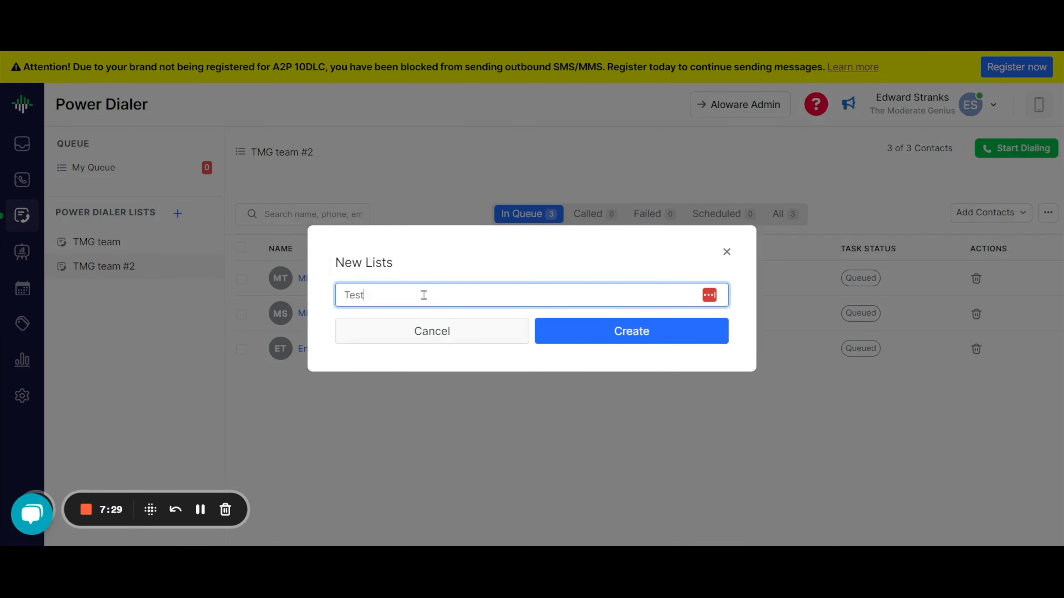
type(" #2")
left_click(576, 332)
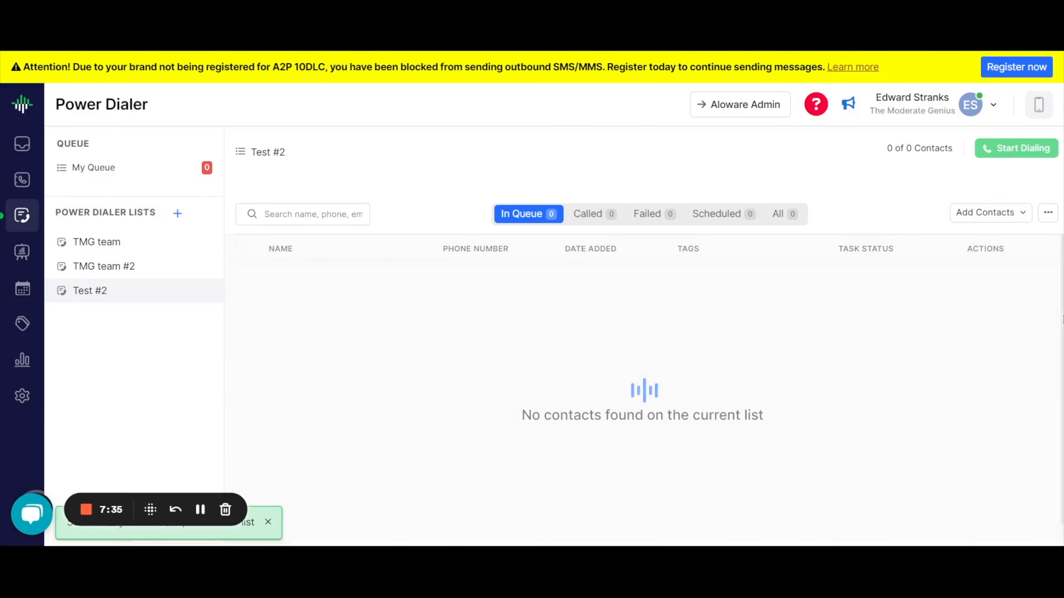
Start selecting existing contacts for Test #2 and filter them by Contact Owner is any of the signed-in user.
left_click(983, 217)
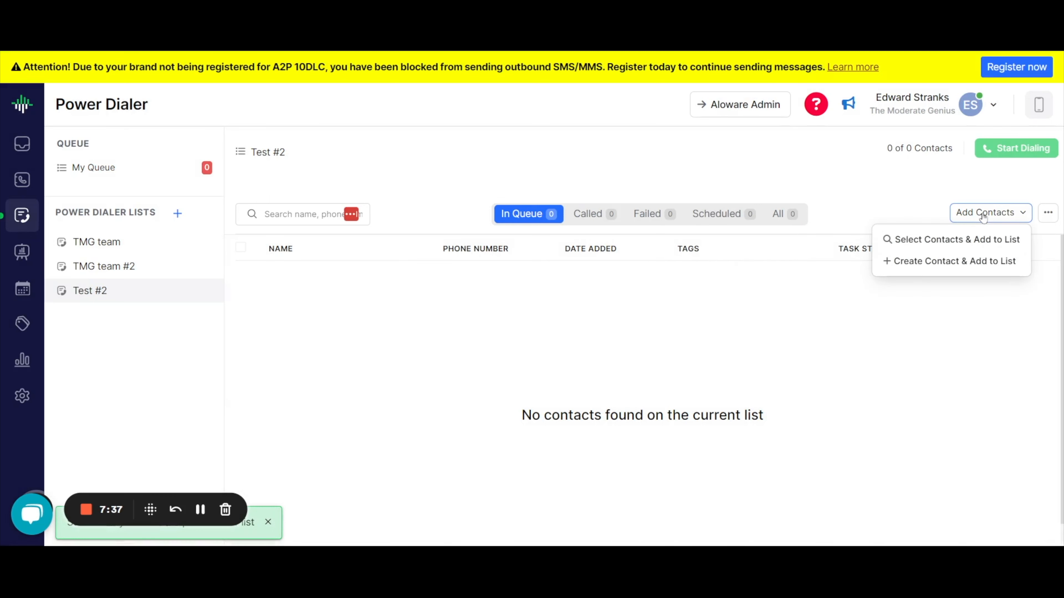
left_click(918, 245)
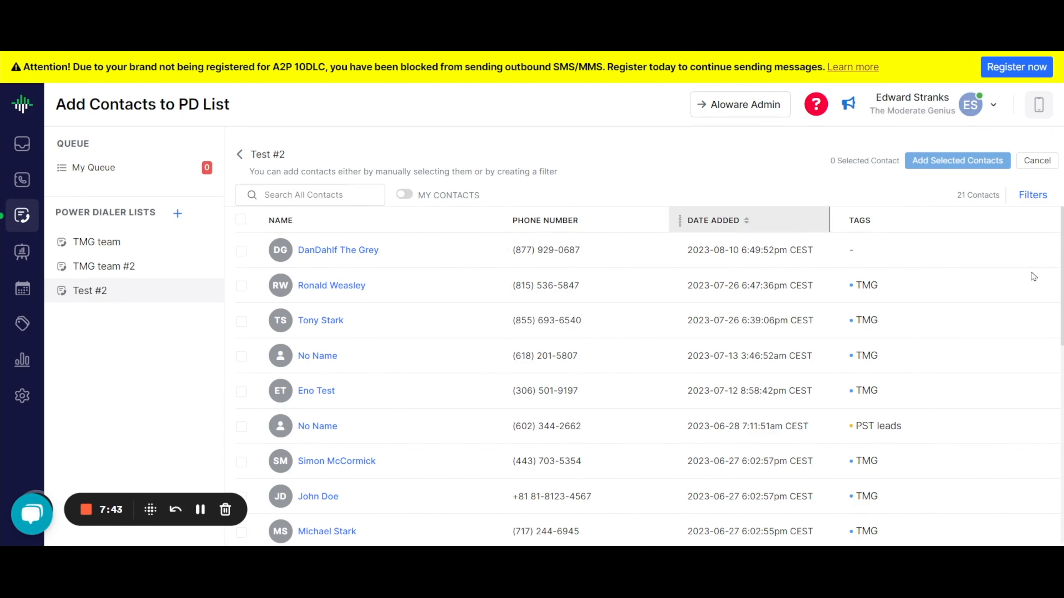
left_click(1033, 196)
left_click(914, 197)
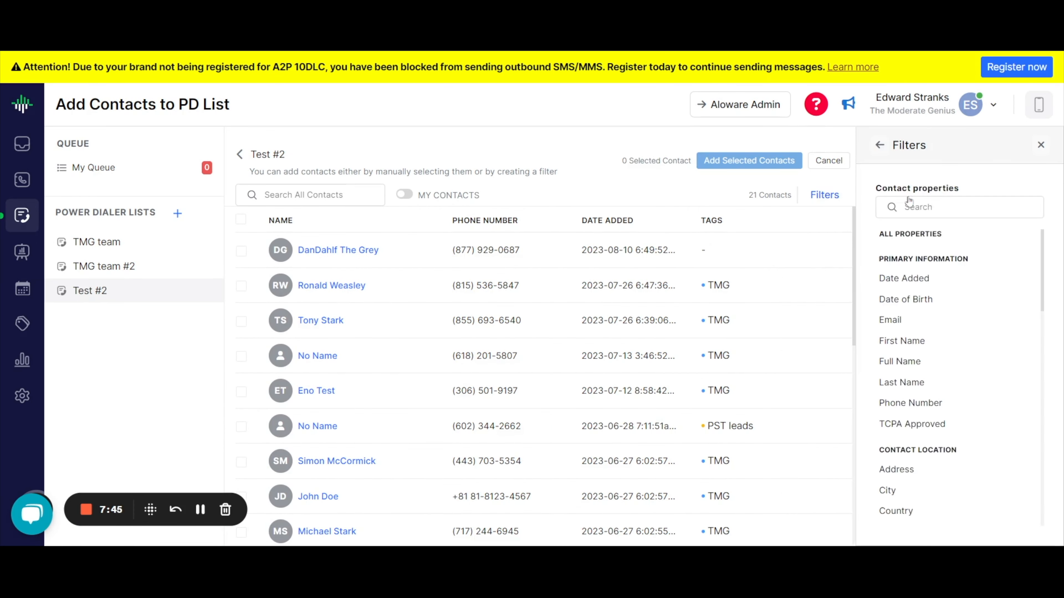
type("owner")
left_click(955, 278)
left_click(959, 234)
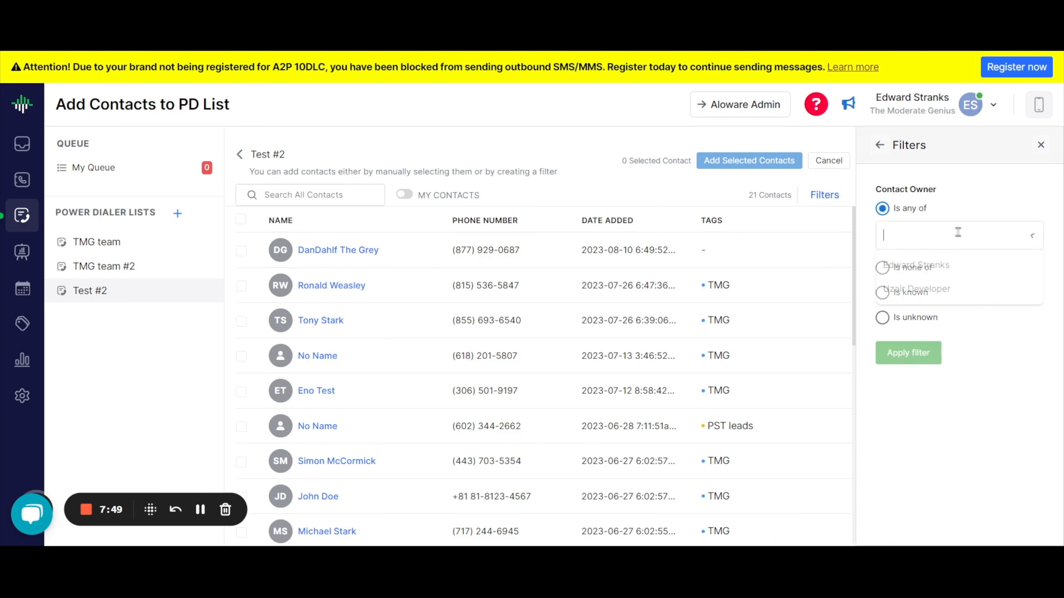
left_click(959, 265)
left_click(908, 353)
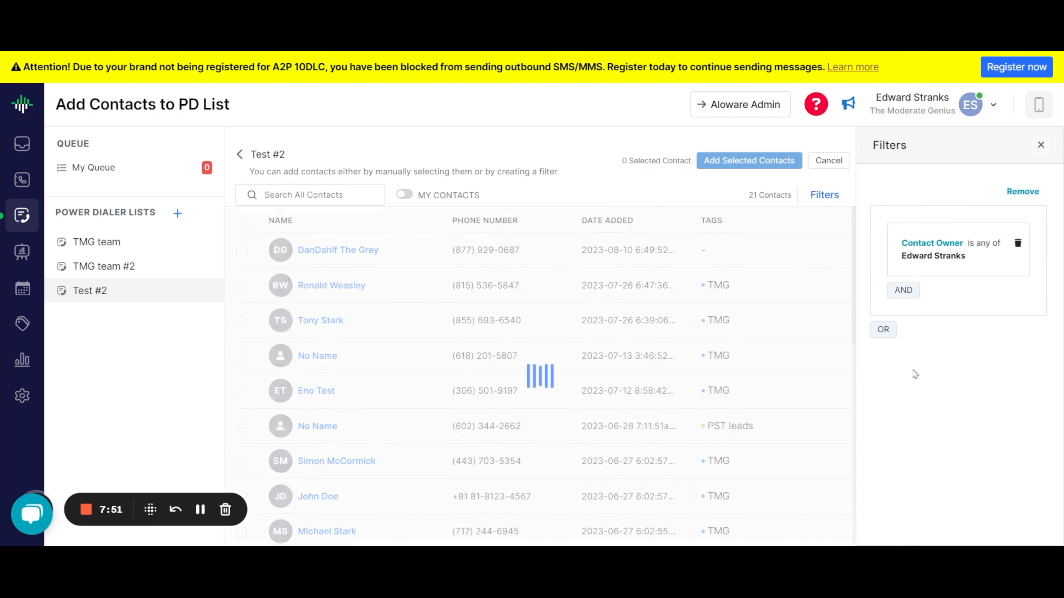
Add an AND filter condition requiring Disposition Status to be any of New.
left_click(904, 291)
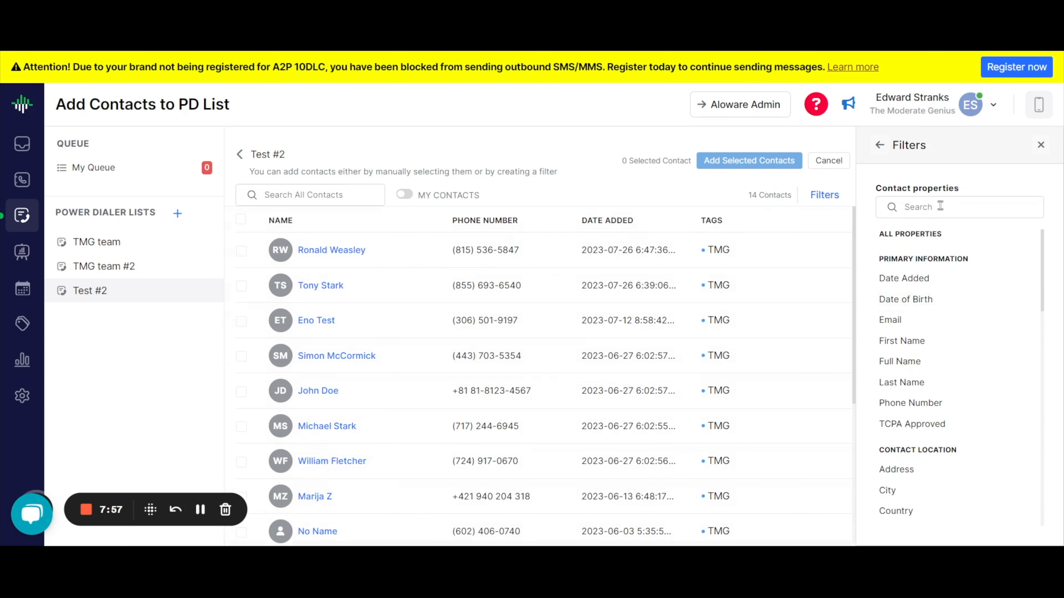
type("dispo")
left_click(932, 280)
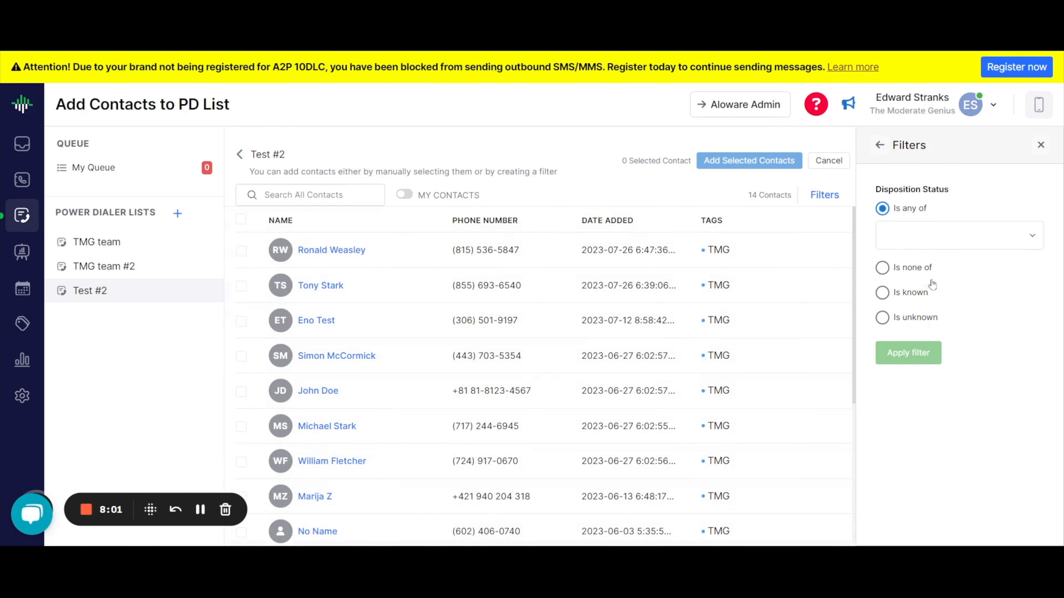
left_click(939, 246)
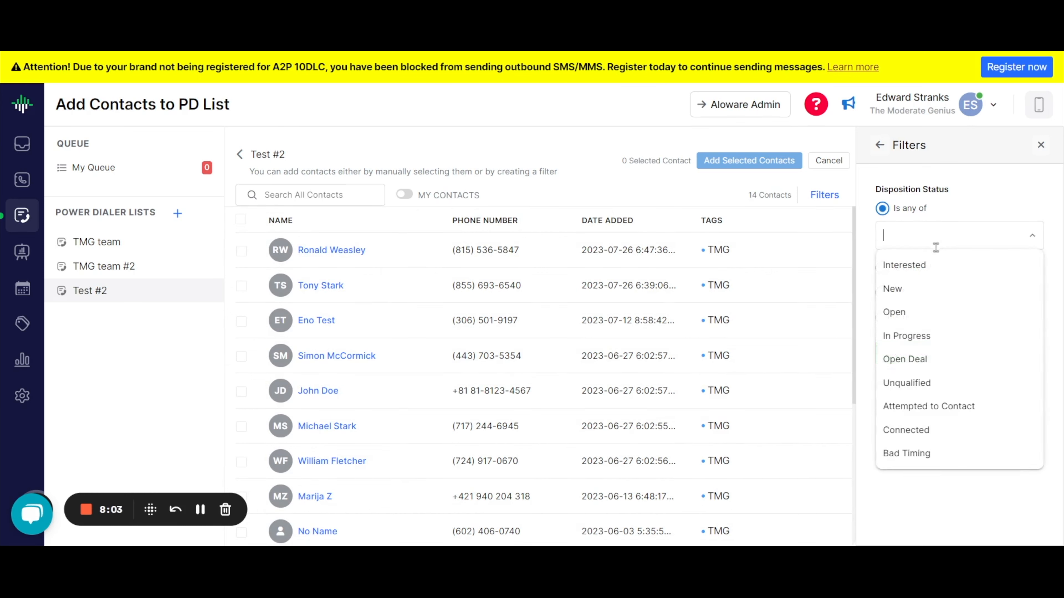
left_click(907, 288)
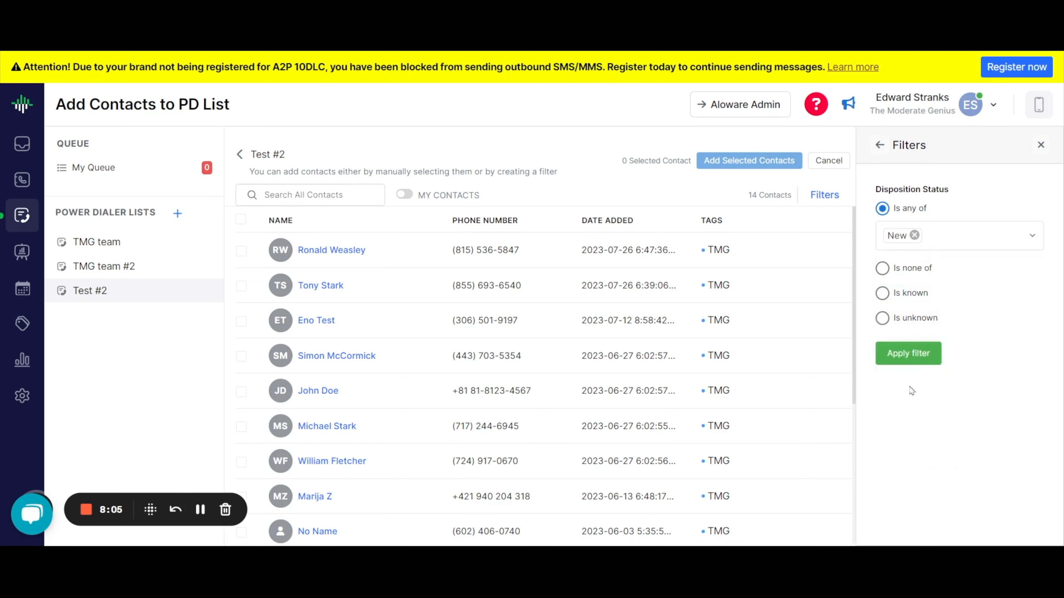
left_click(911, 360)
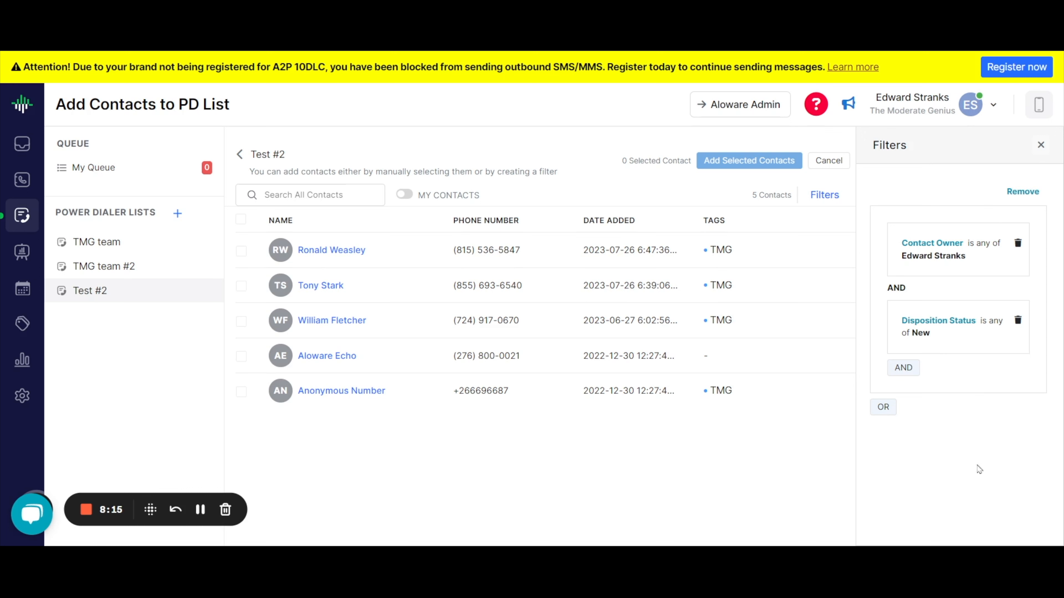
Add all filtered contacts to Test #2, preventing duplicate numbers, adding own contacts only and turning multiple numbers into separated tasks.
left_click(241, 220)
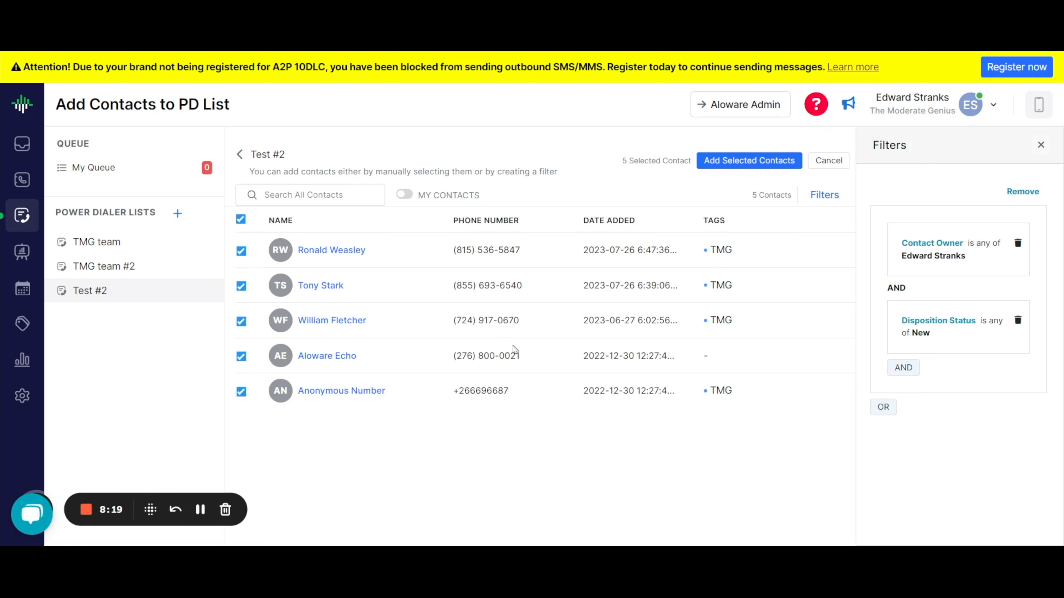
left_click(742, 167)
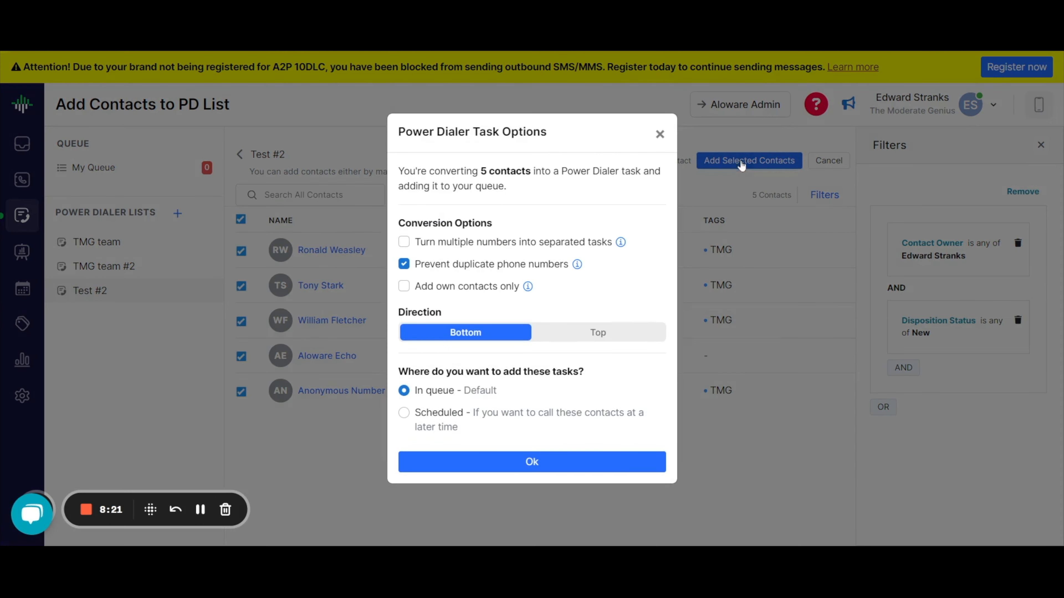
mouse_move(465, 270)
mouse_move(435, 291)
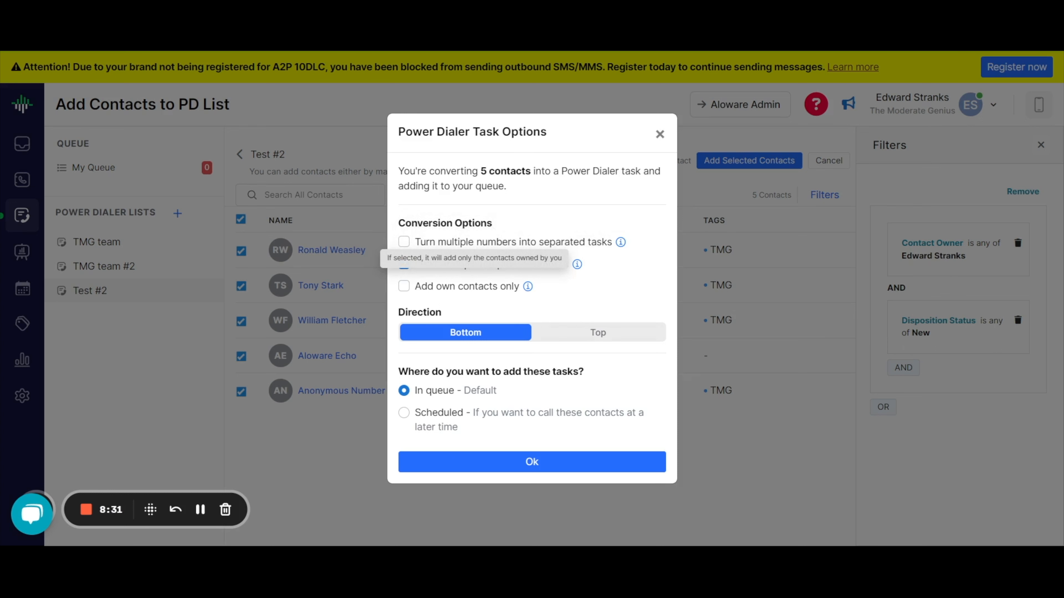
left_click(436, 292)
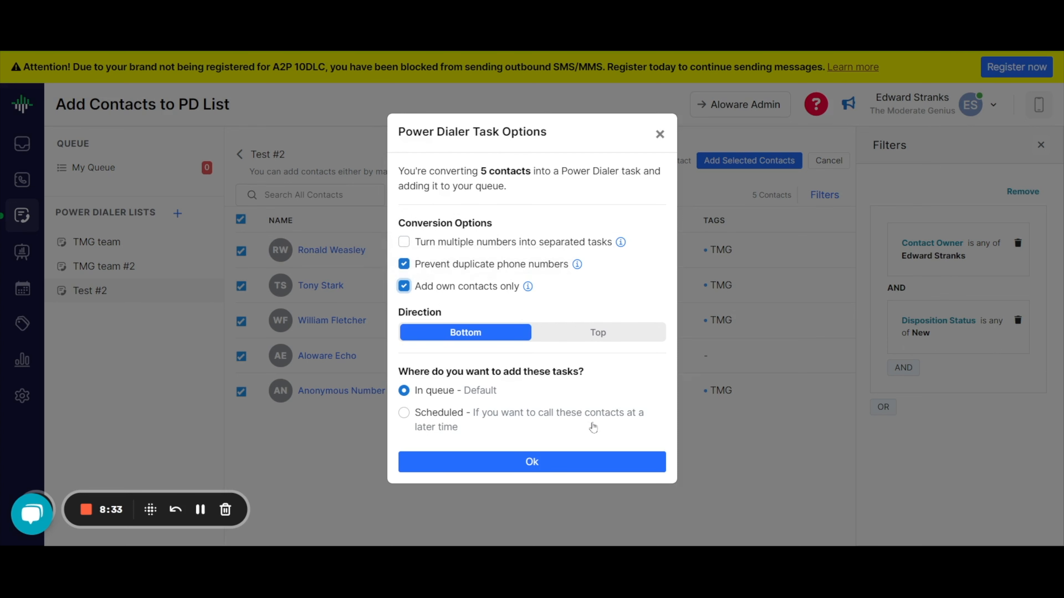
left_click(477, 247)
left_click(531, 463)
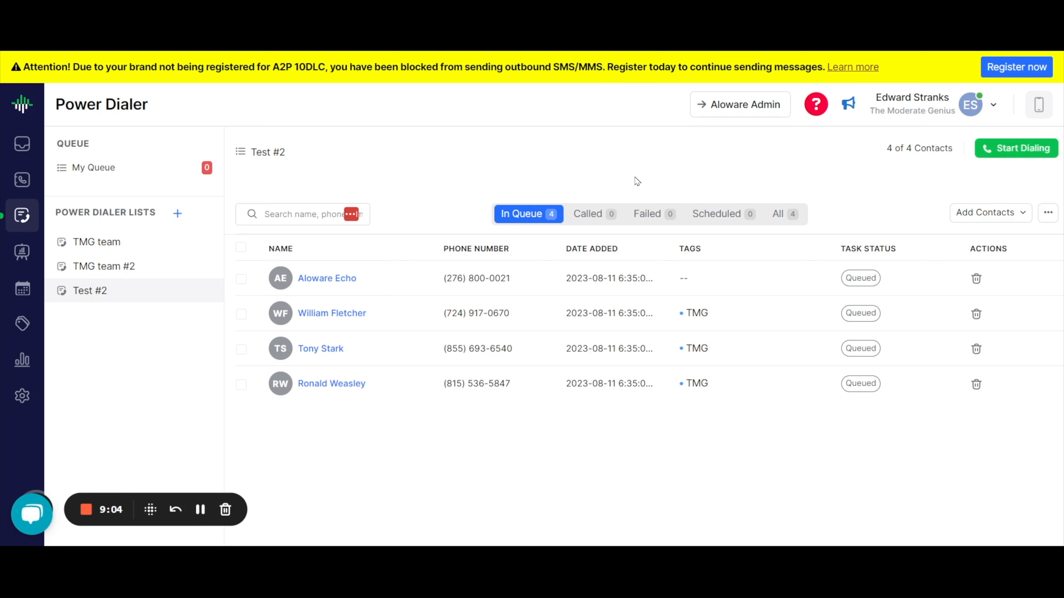
Start a new power dialer list imported from the HubSpot integration and choose TMG team.xlsx as the source list.
left_click(178, 214)
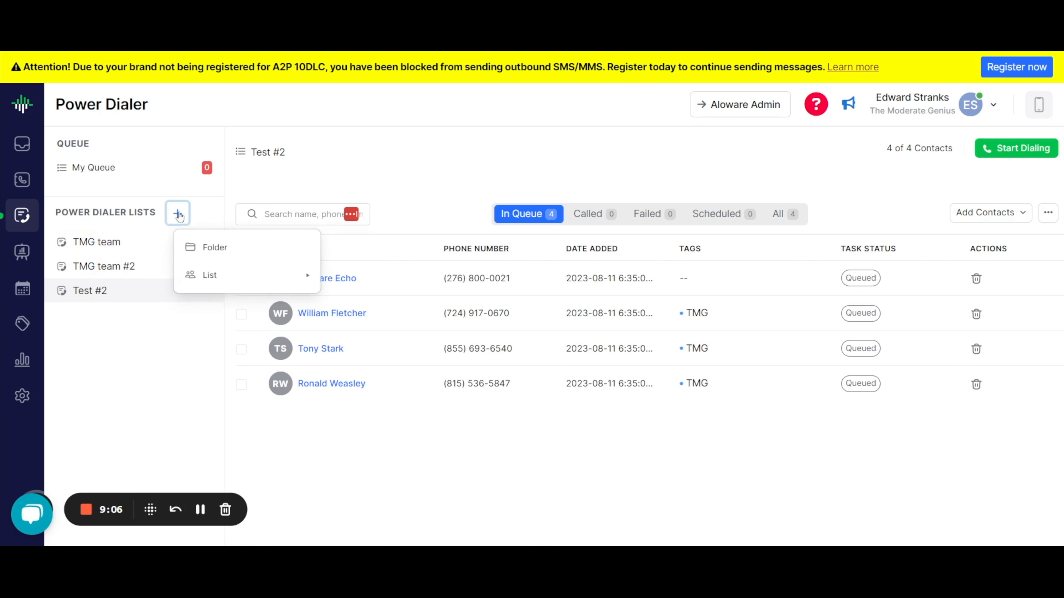
mouse_move(270, 286)
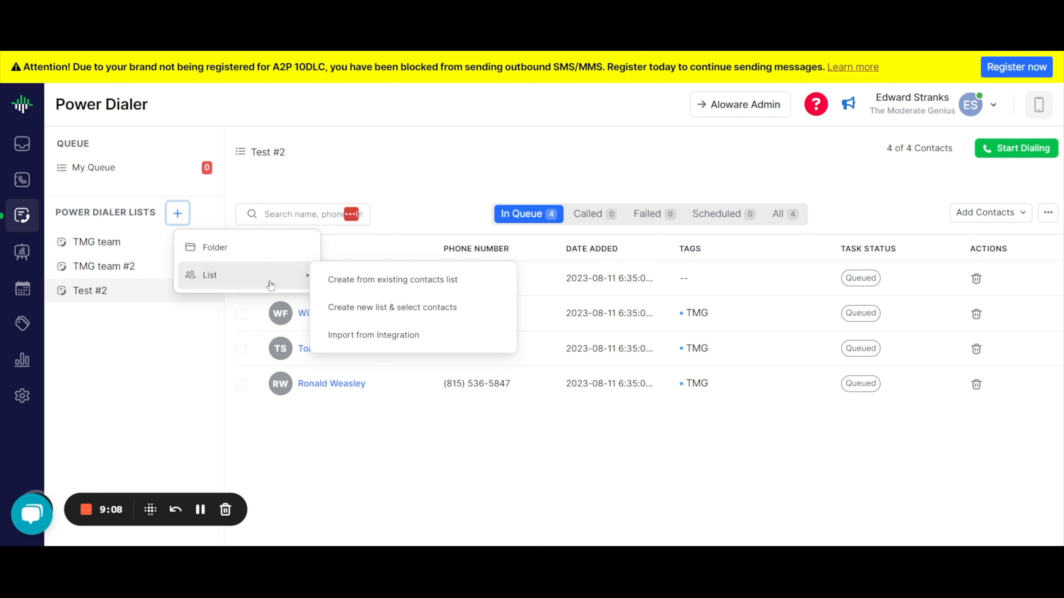
left_click(356, 343)
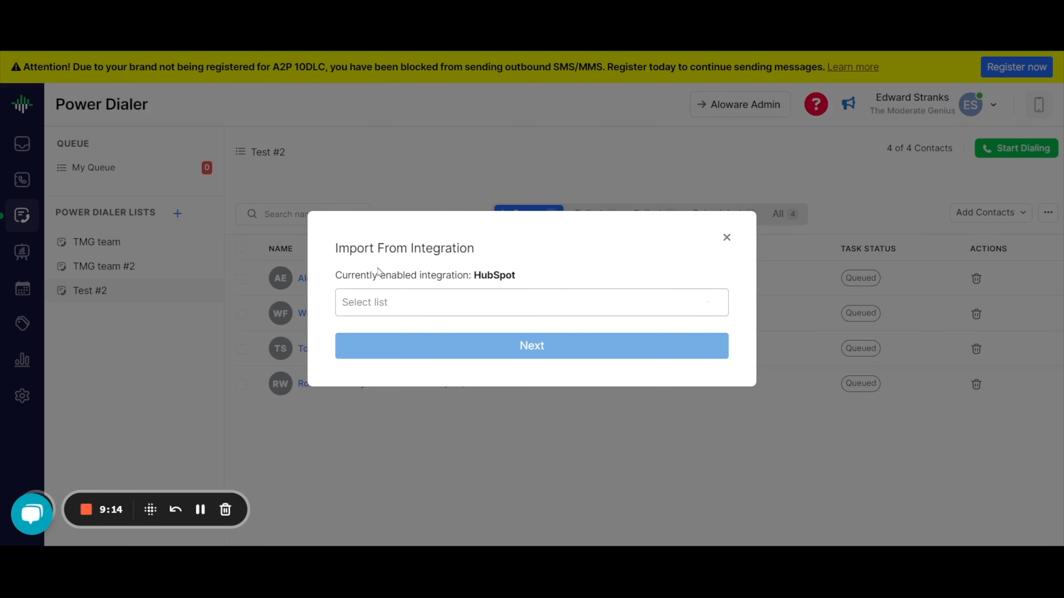
left_click(375, 306)
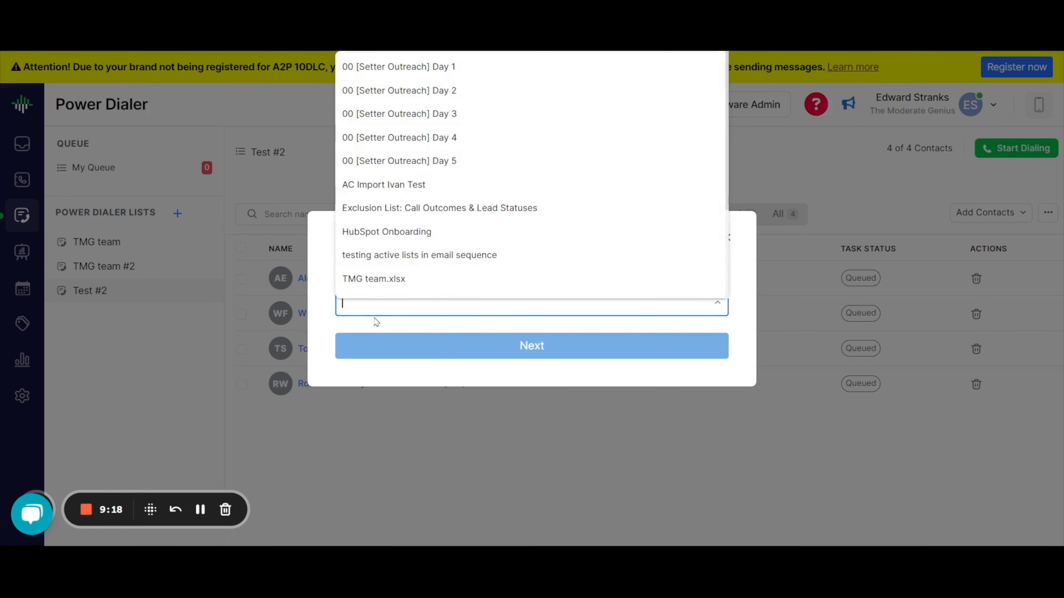
left_click(377, 288)
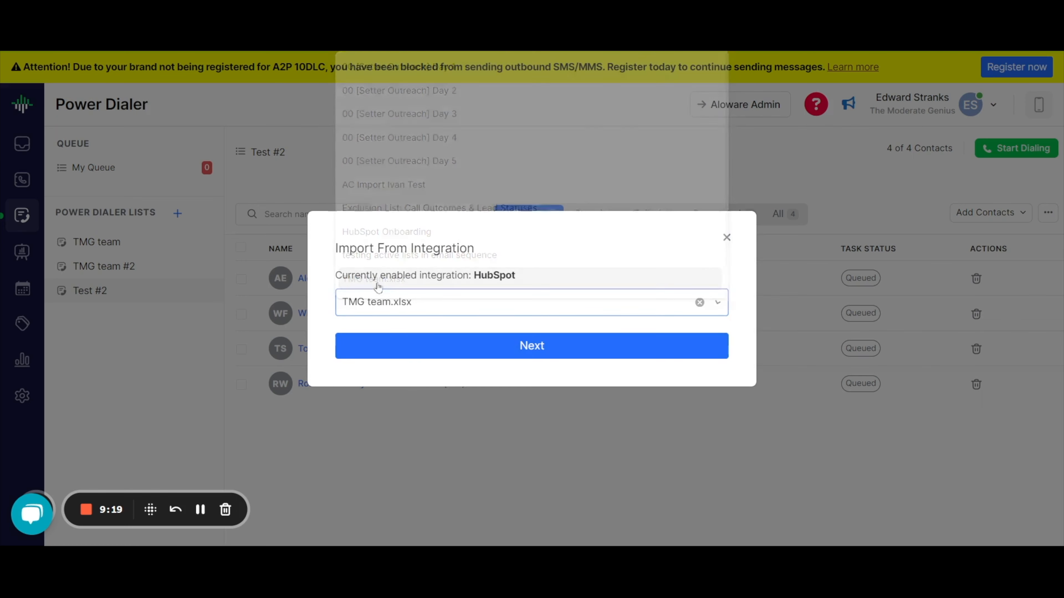
Import the contacts to the bottom of the queue with duplicate phone numbers prevented, and open the new TMG team.xlsx dialer list.
left_click(408, 354)
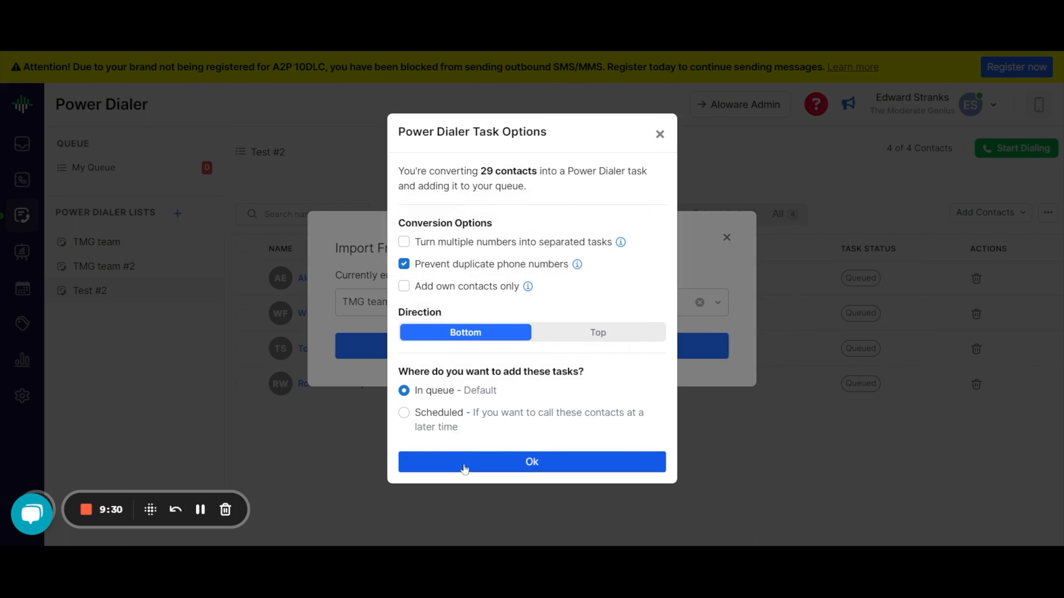
left_click(506, 462)
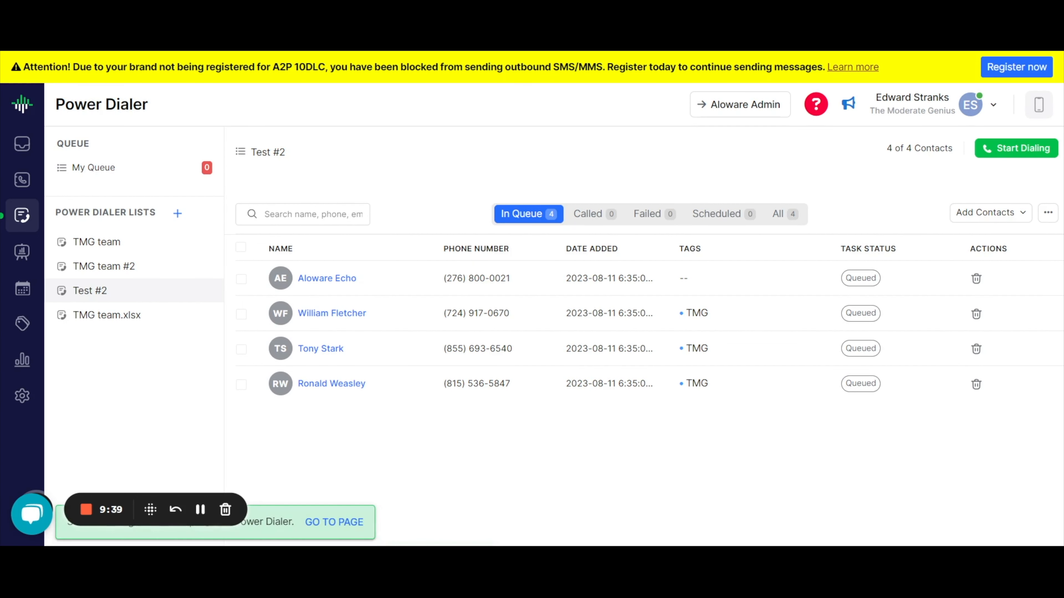
left_click(104, 317)
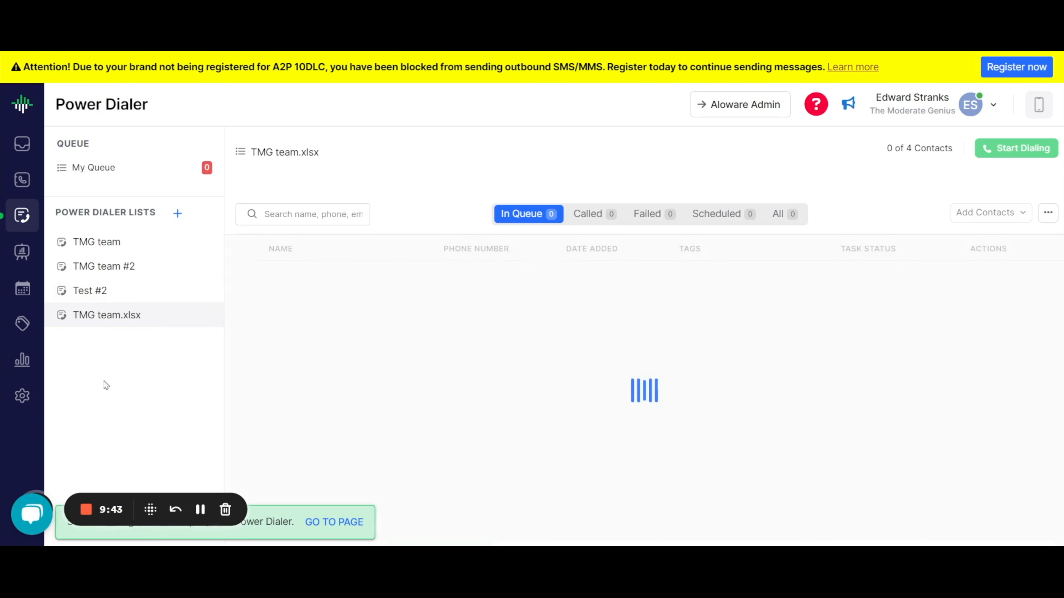